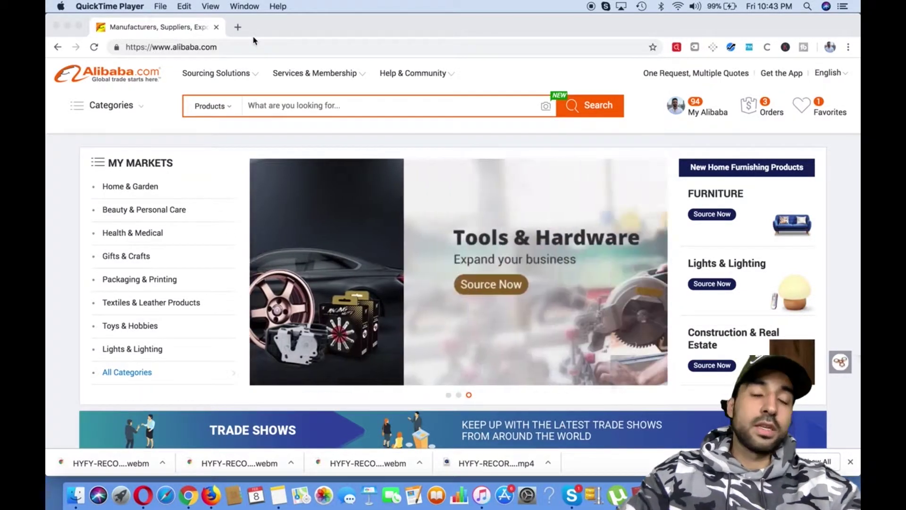
# Search the products for "fidget spinners".
pyautogui.click(286, 106)
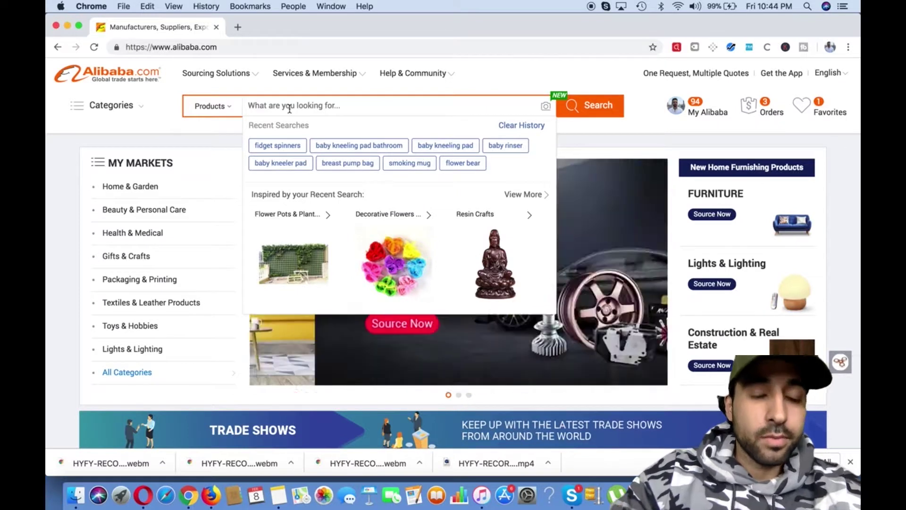
pyautogui.write('fi')
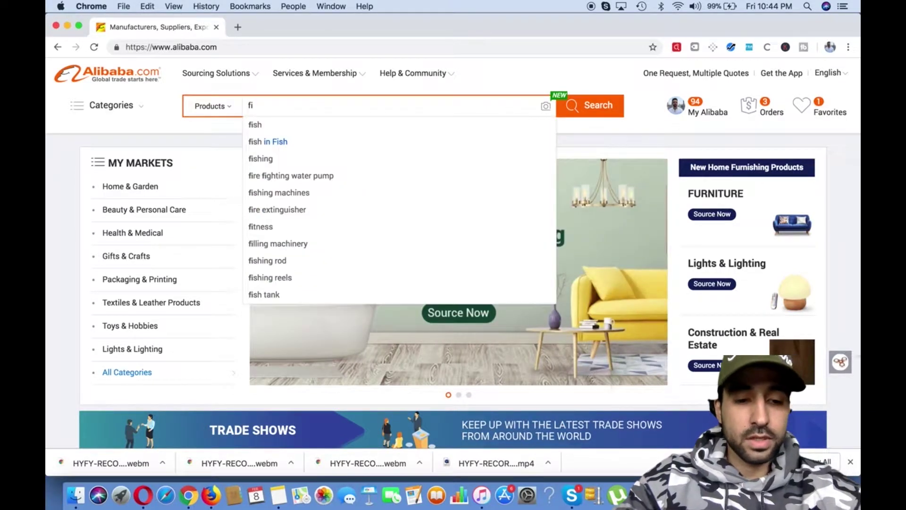
pyautogui.write('fget')
pyautogui.press('BackSpace')
pyautogui.press('BackSpace')
pyautogui.press('BackSpace')
pyautogui.press('BackSpace')
pyautogui.press('BackSpace')
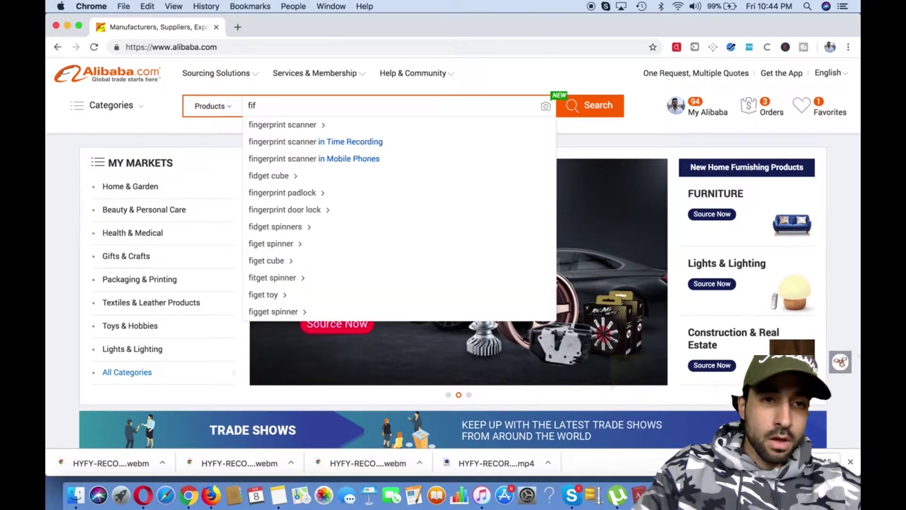
pyautogui.write('dget sp')
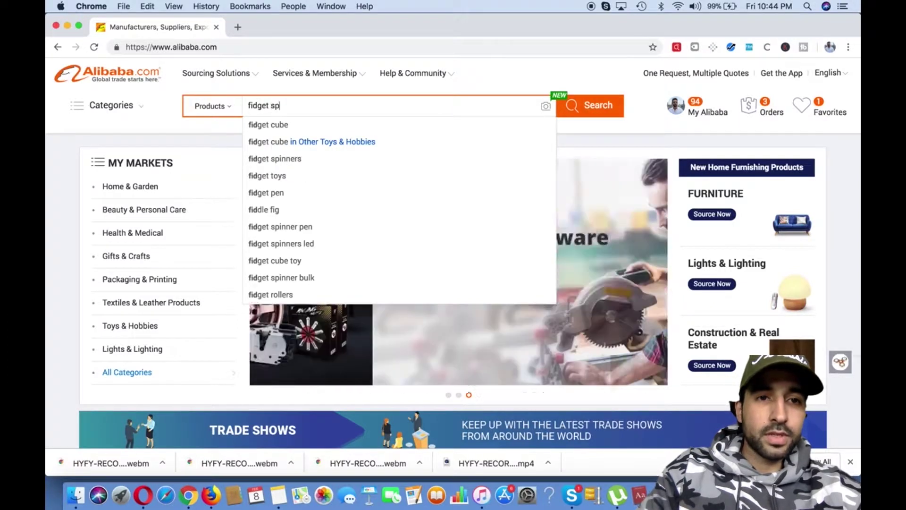
pyautogui.write('inners')
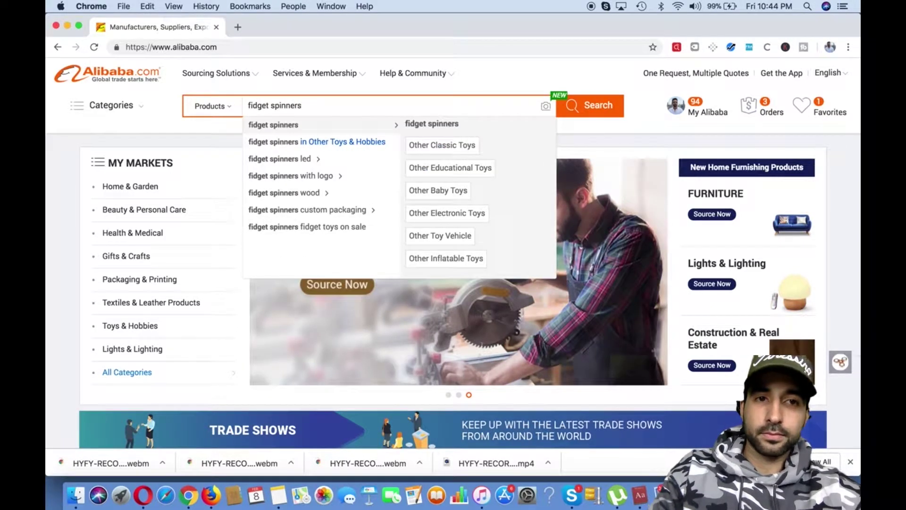
pyautogui.press('Return')
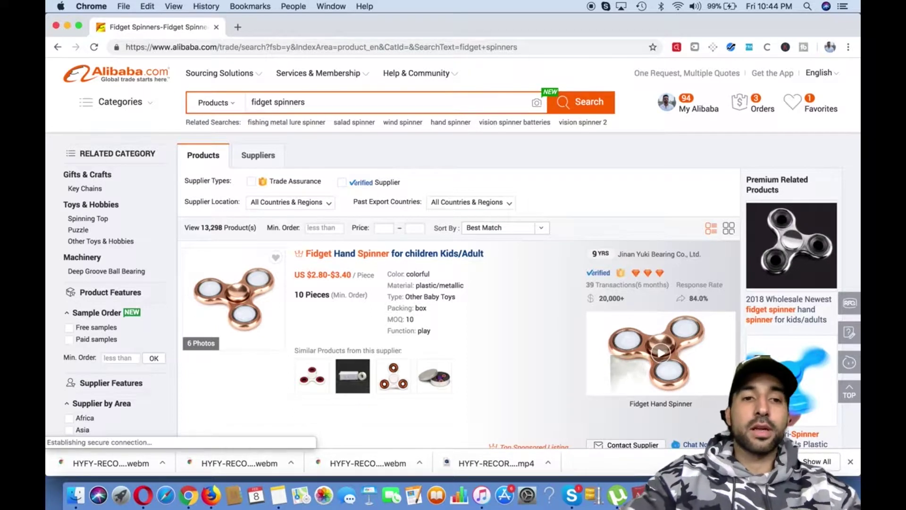
# Filter the search results to Trade Assurance and Verified suppliers.
pyautogui.moveTo(252, 187)
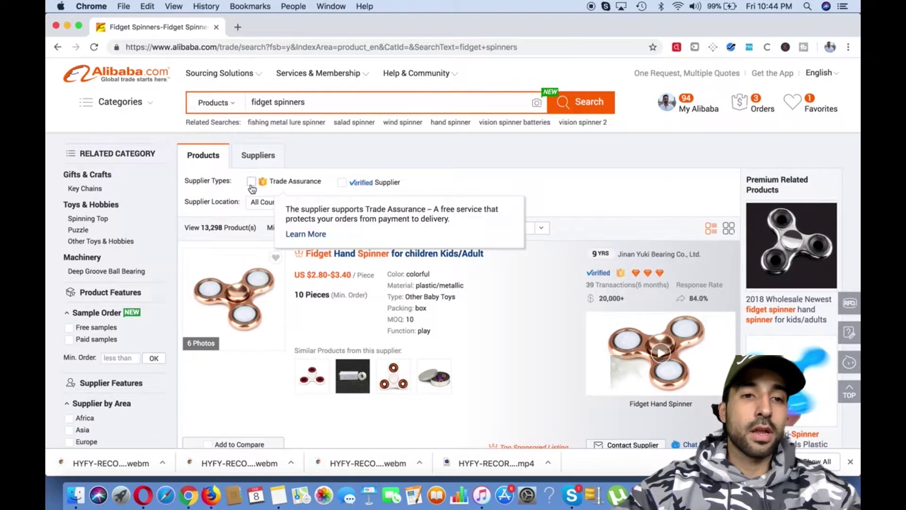
pyautogui.click(251, 183)
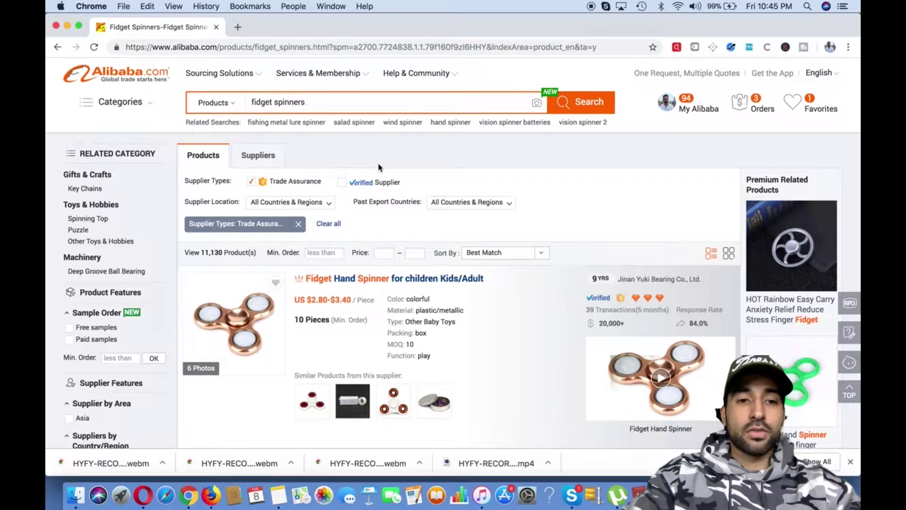
pyautogui.click(345, 186)
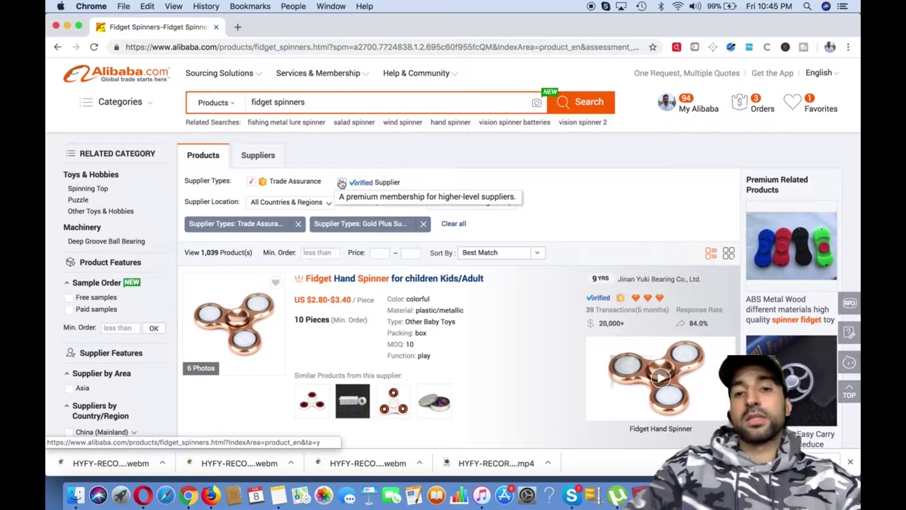
pyautogui.click(342, 182)
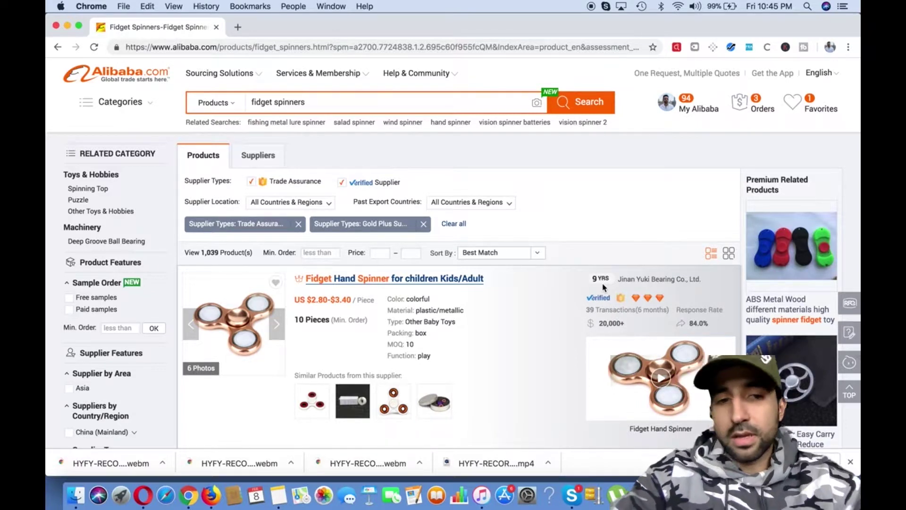
# Check the first result's minimum order, then open the "Fidget Hand Spinner for children Kids/Adult" listing.
pyautogui.scroll(-3, 358, 265)
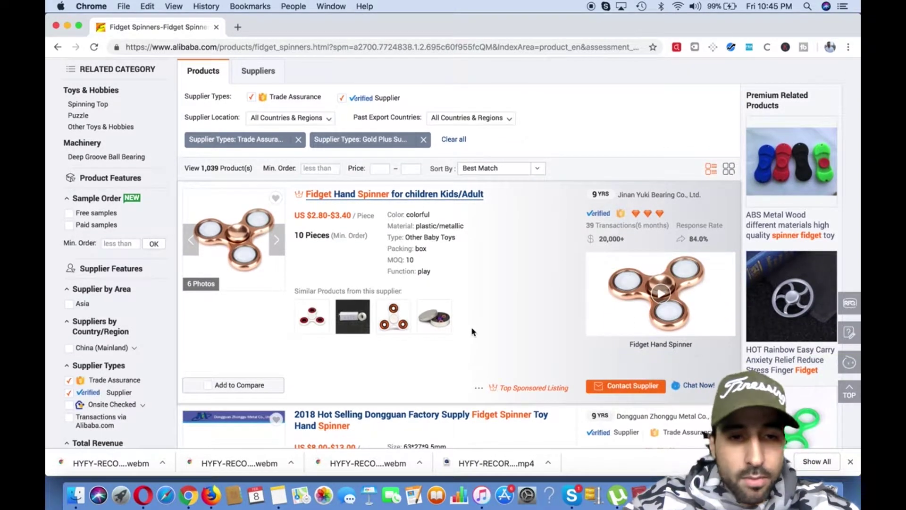
pyautogui.scroll(-2, 527, 343)
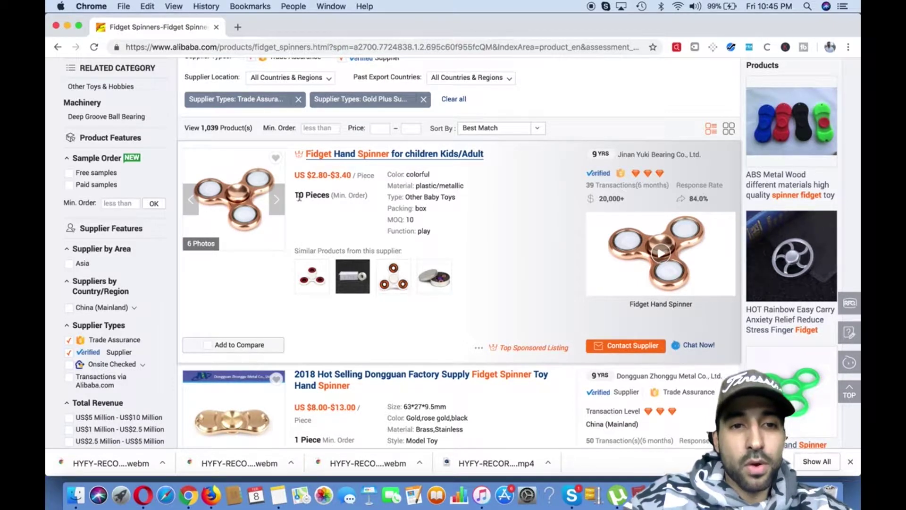
pyautogui.moveTo(296, 196); pyautogui.dragTo(377, 202)
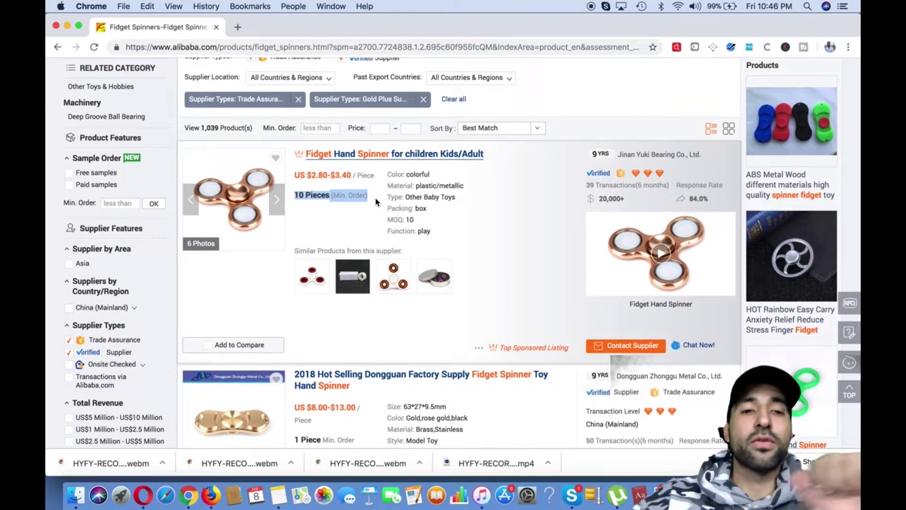
pyautogui.click(442, 218)
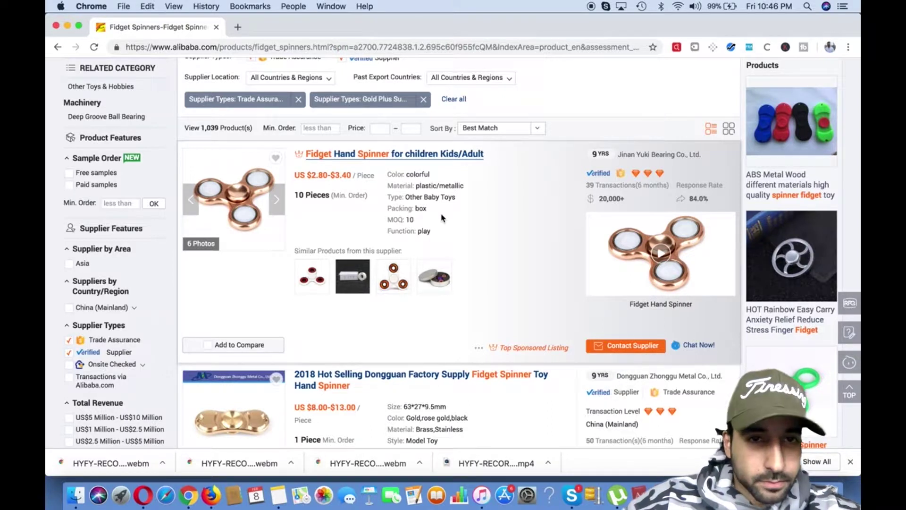
pyautogui.scroll(-5, 383, 297)
pyautogui.scroll(6, 380, 293)
pyautogui.click(373, 189)
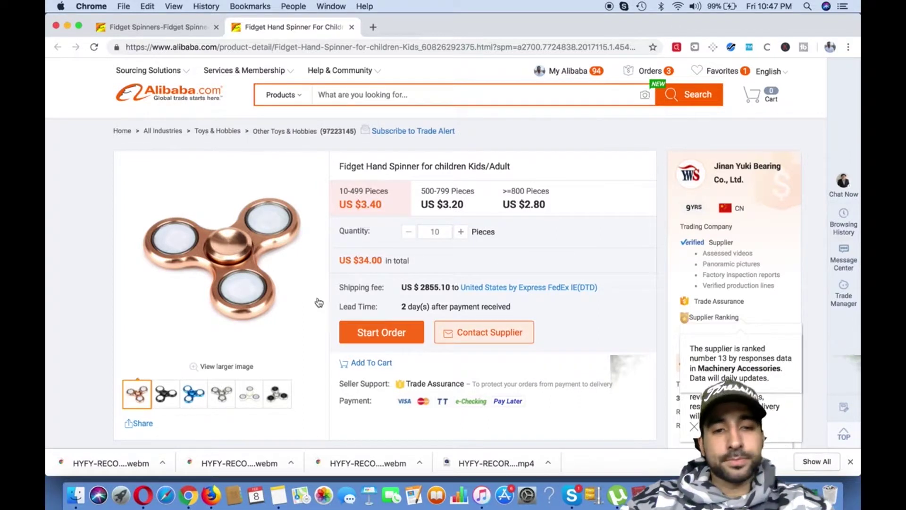
# Examine the listing's pricing, quick details, and packaging and delivery information down to the video description.
pyautogui.scroll(-2, 548, 401)
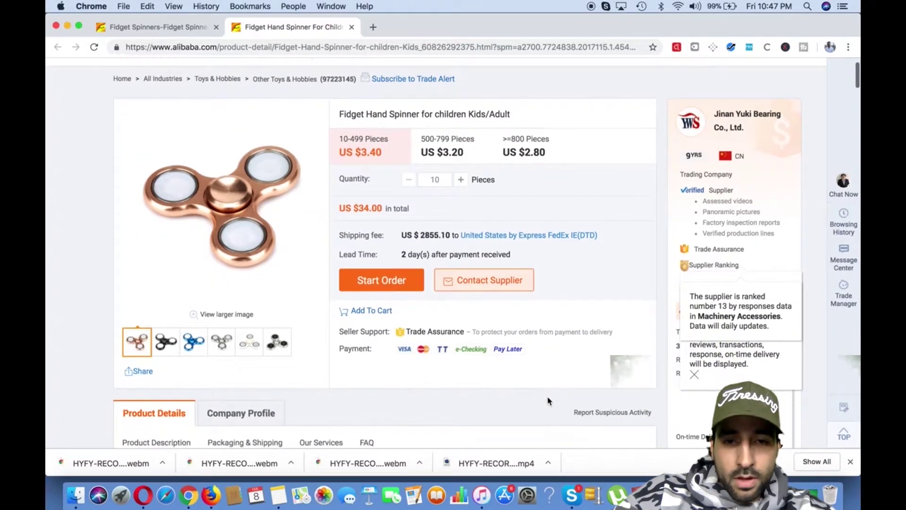
pyautogui.scroll(-5, 548, 400)
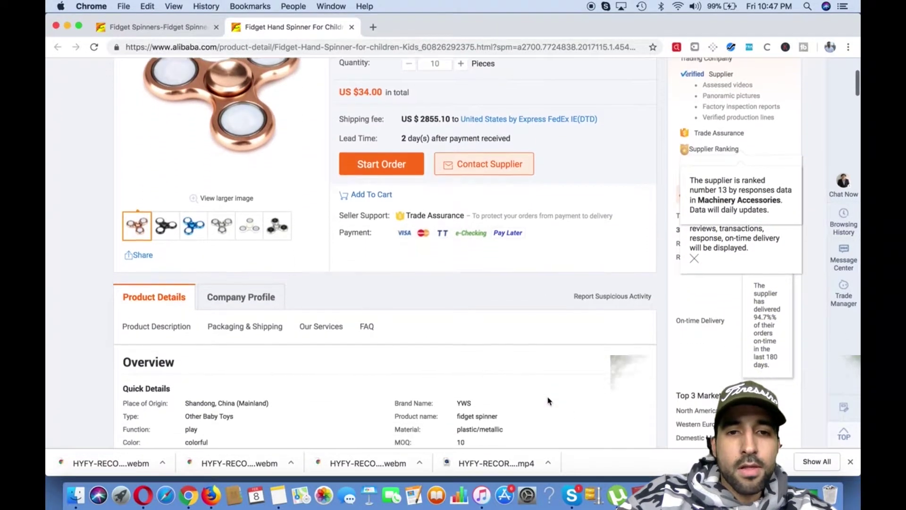
pyautogui.scroll(-4, 549, 400)
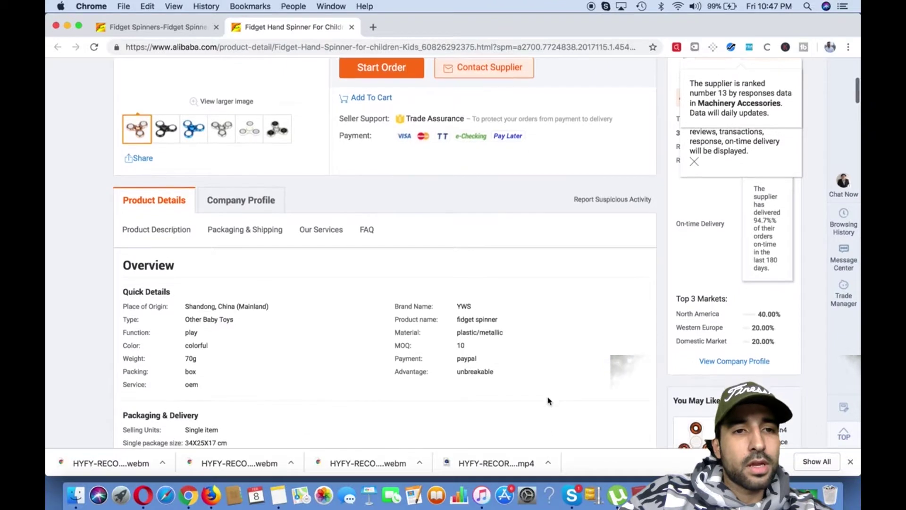
pyautogui.scroll(6, 549, 401)
pyautogui.scroll(-12, 549, 401)
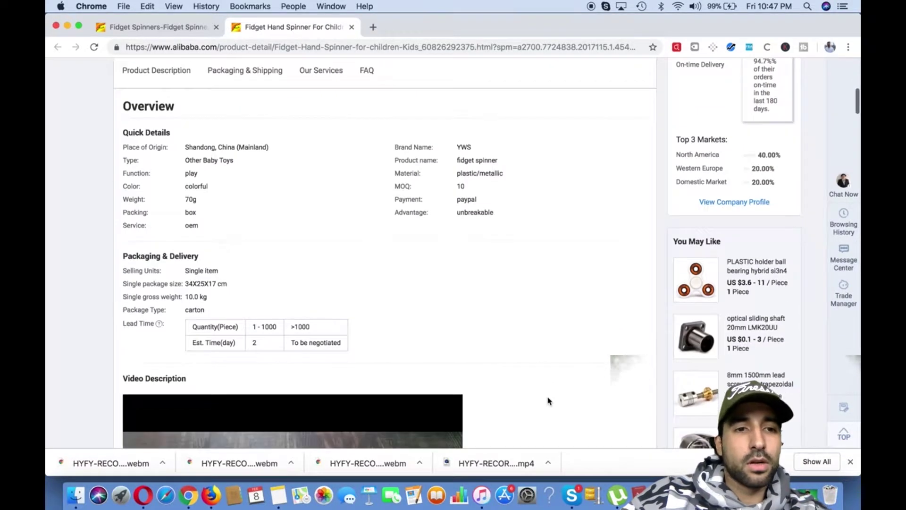
pyautogui.scroll(-5, 549, 401)
pyautogui.scroll(5, 548, 400)
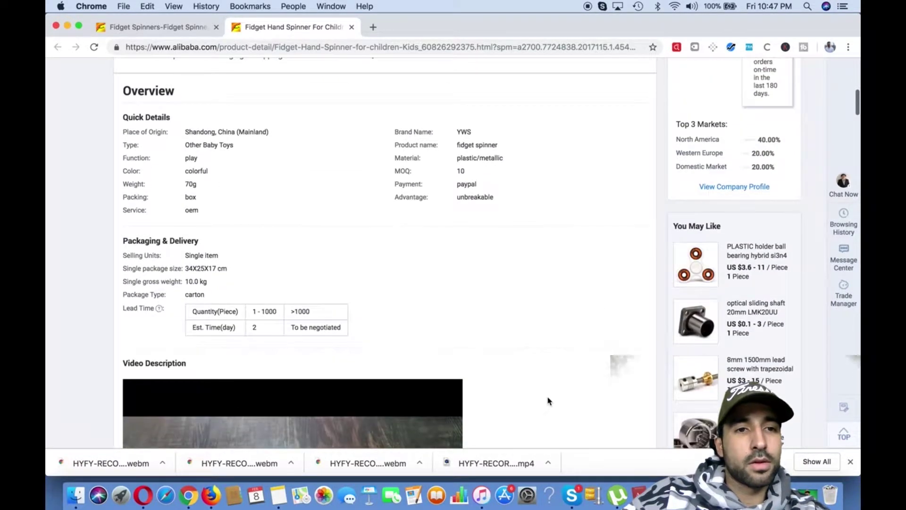
pyautogui.scroll(-12, 548, 401)
pyautogui.scroll(-5, 548, 400)
pyautogui.scroll(6, 548, 401)
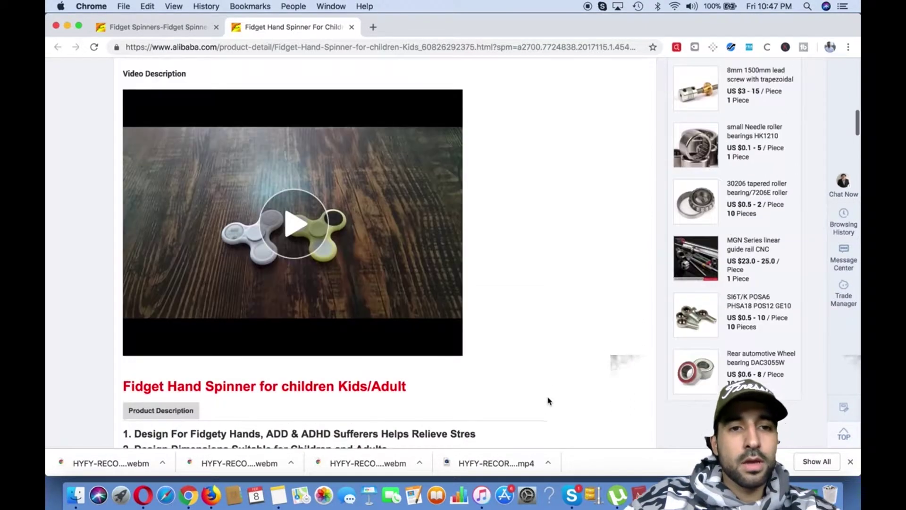
# Play the product's description video, skip ahead to about its middle, and pause it.
pyautogui.click(303, 244)
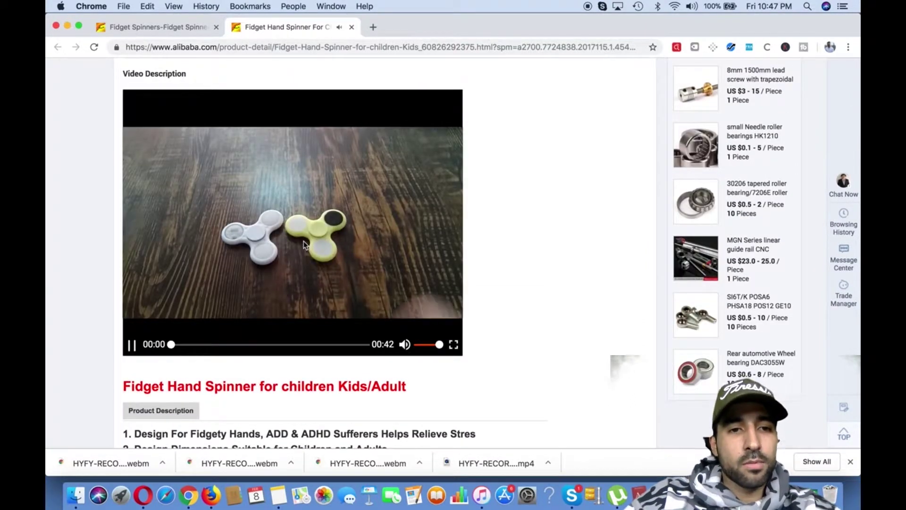
pyautogui.press('XF86AudioRaiseVolume')
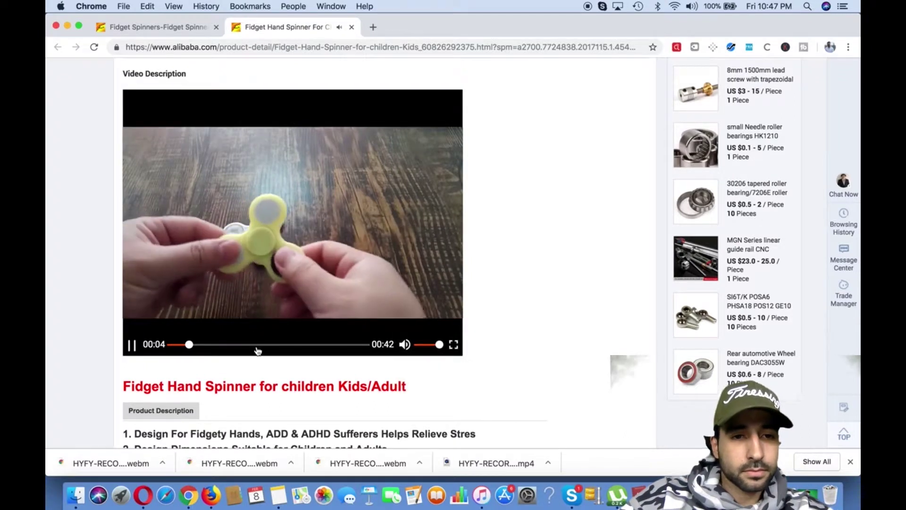
pyautogui.click(258, 348)
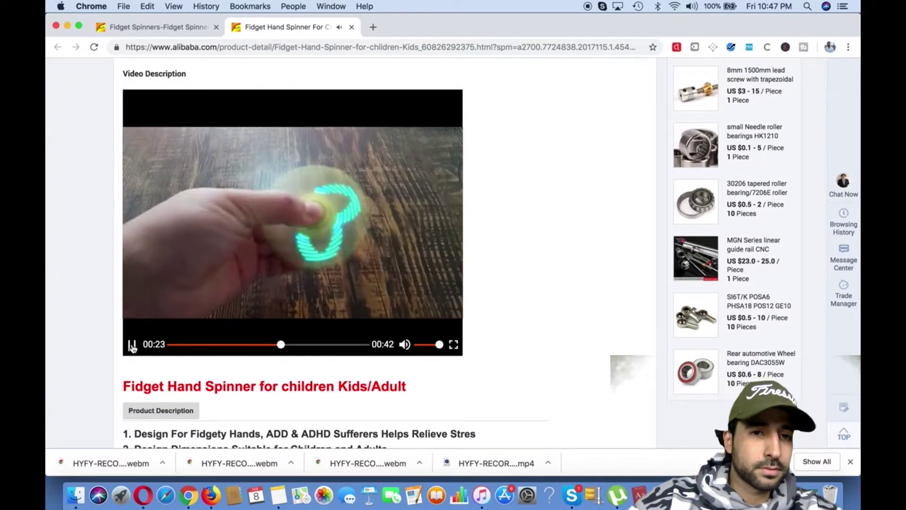
pyautogui.click(133, 347)
# Review the listing's product description, packaging and shipping, services, payment options and FAQ, returning to the price and order section.
pyautogui.scroll(-4, 288, 335)
pyautogui.scroll(-10, 287, 334)
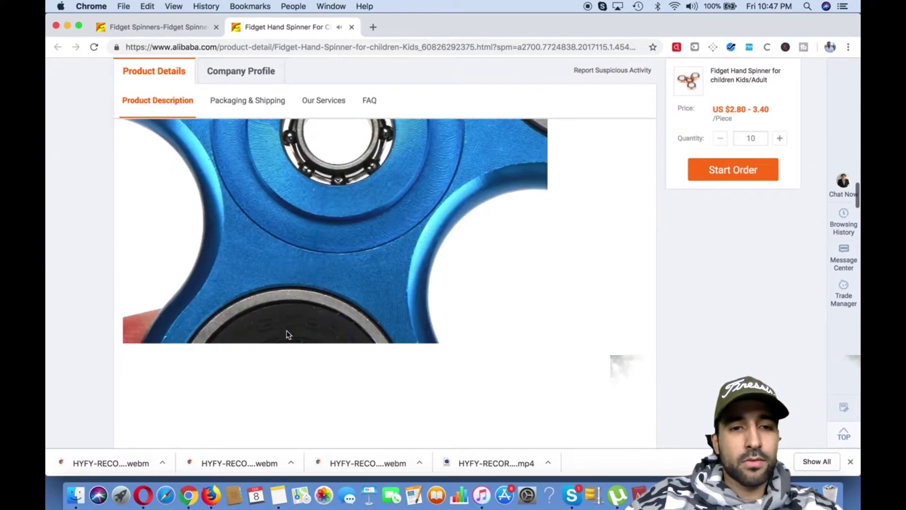
pyautogui.scroll(-10, 287, 334)
pyautogui.scroll(-10, 287, 334)
pyautogui.scroll(-5, 287, 335)
pyautogui.scroll(2, 287, 334)
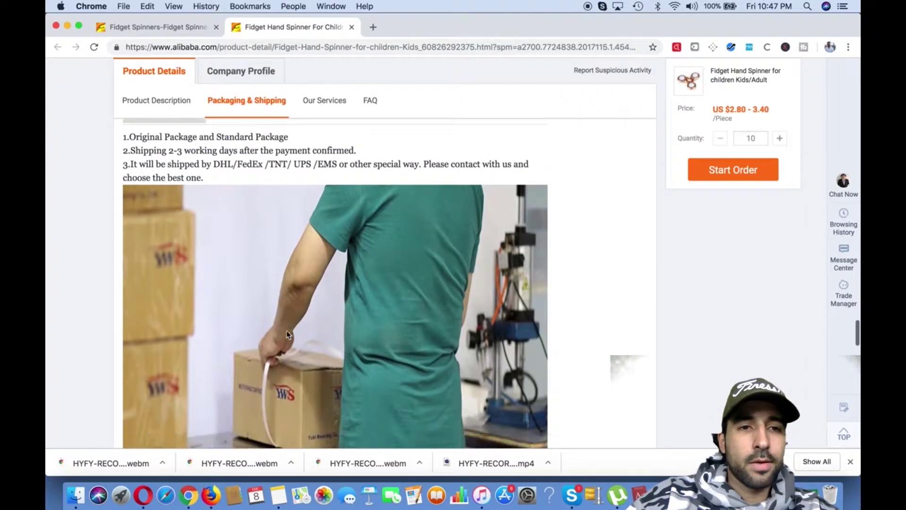
pyautogui.scroll(-15, 287, 334)
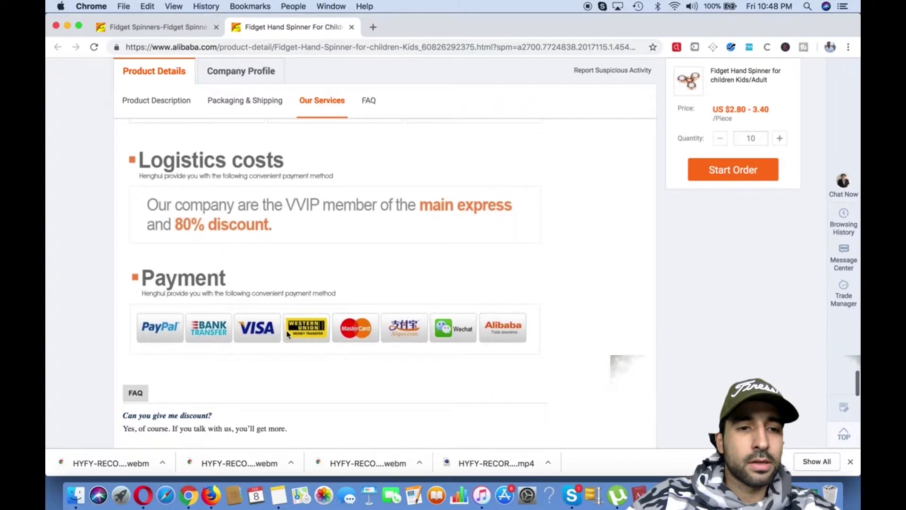
pyautogui.scroll(-10, 360, 382)
pyautogui.scroll(20, 361, 384)
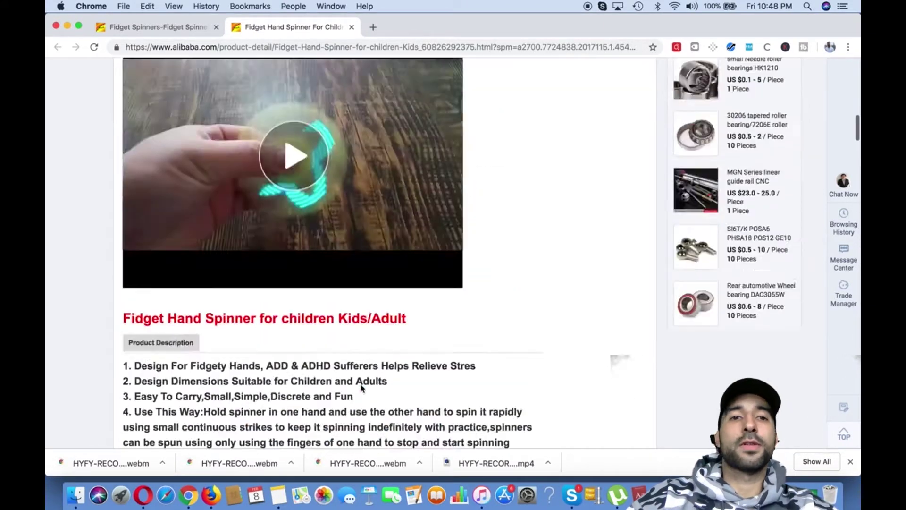
pyautogui.scroll(20, 361, 386)
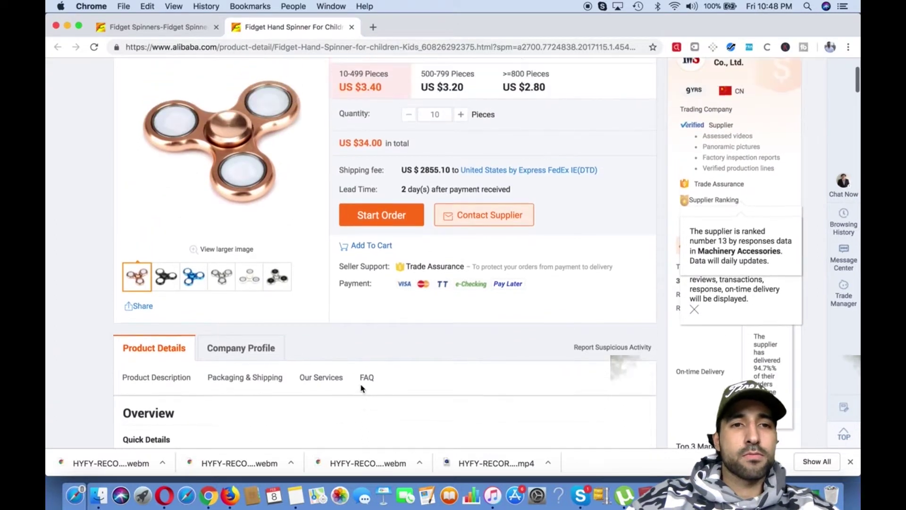
pyautogui.scroll(3, 361, 388)
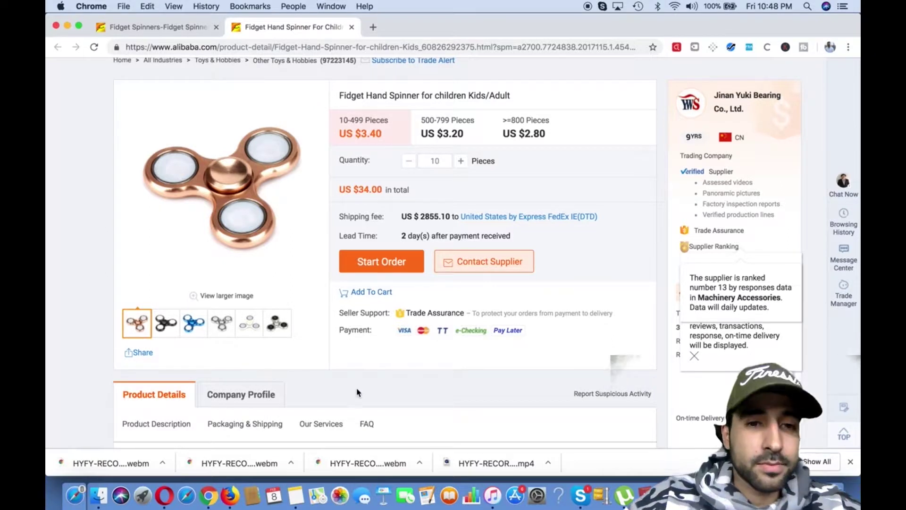
# Open the contact form for the fidget spinner's supplier and clear the prefilled inquiry message.
pyautogui.click(476, 274)
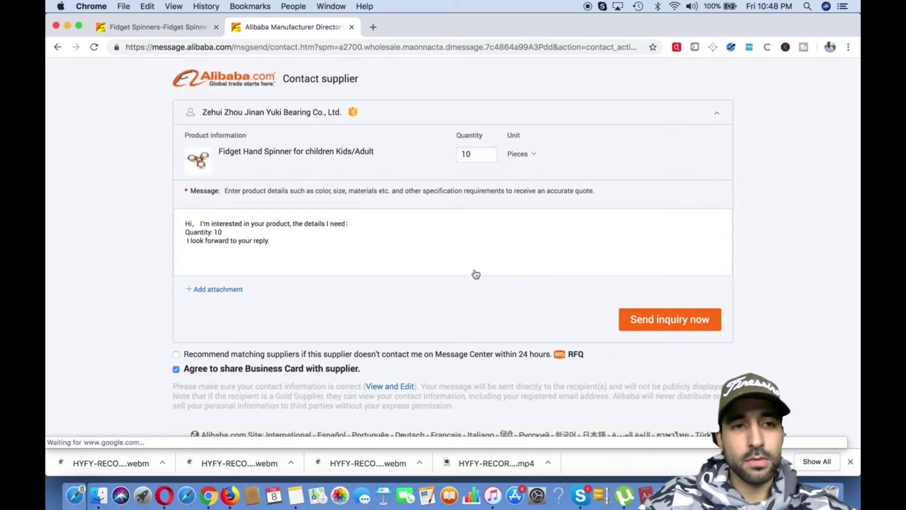
pyautogui.click(286, 244)
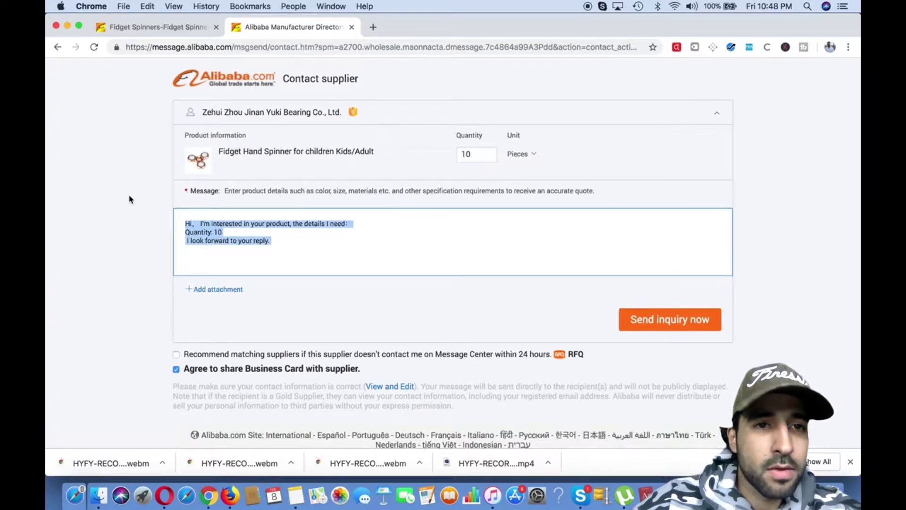
pyautogui.press('BackSpace')
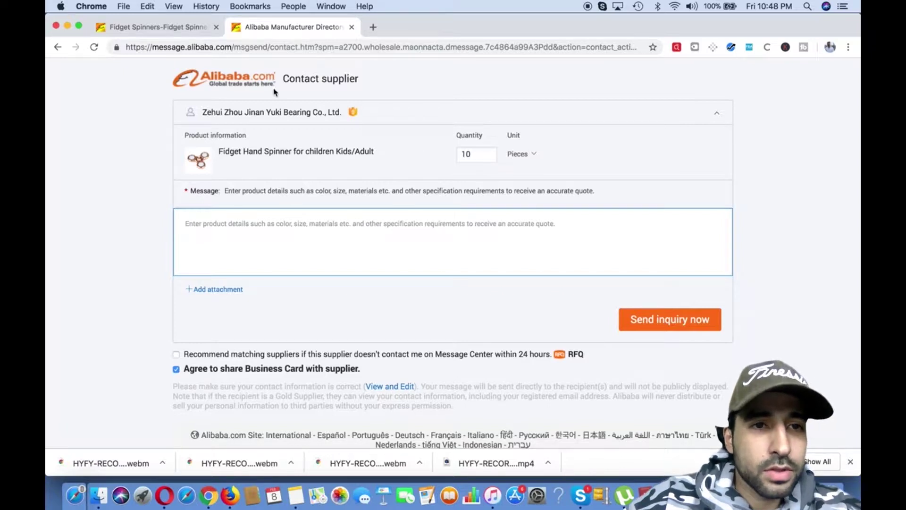
pyautogui.scroll(-3, 326, 210)
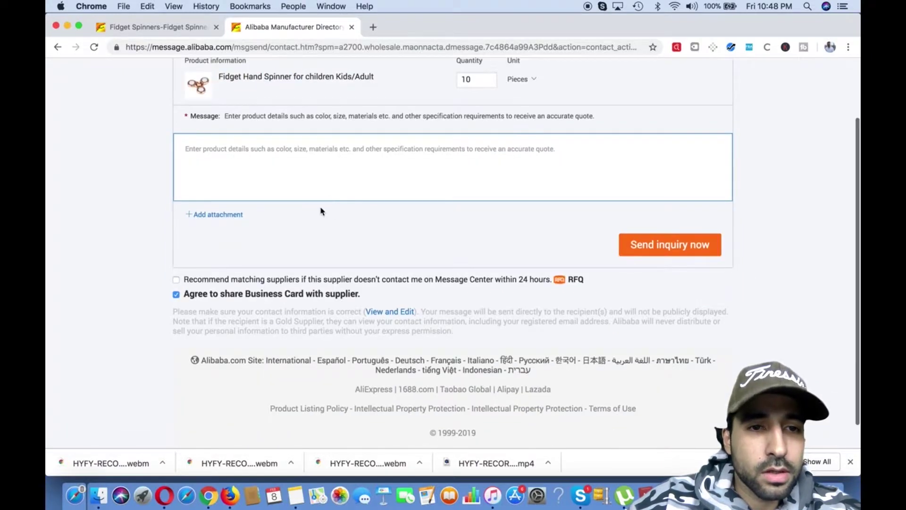
pyautogui.scroll(3, 314, 208)
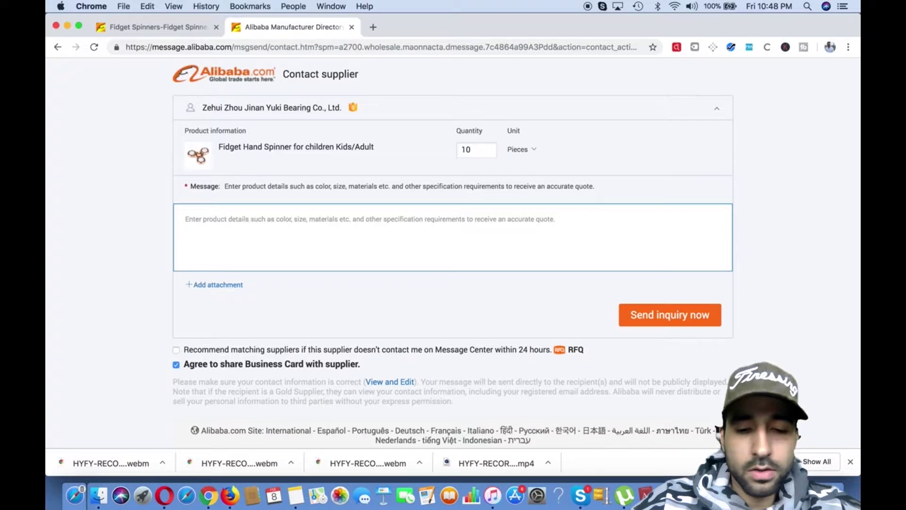
# Begin the inquiry message with "Hello" and, on a new line, introduce the sender by first name followed by "i work with".
pyautogui.write('Hello')
pyautogui.press('Return')
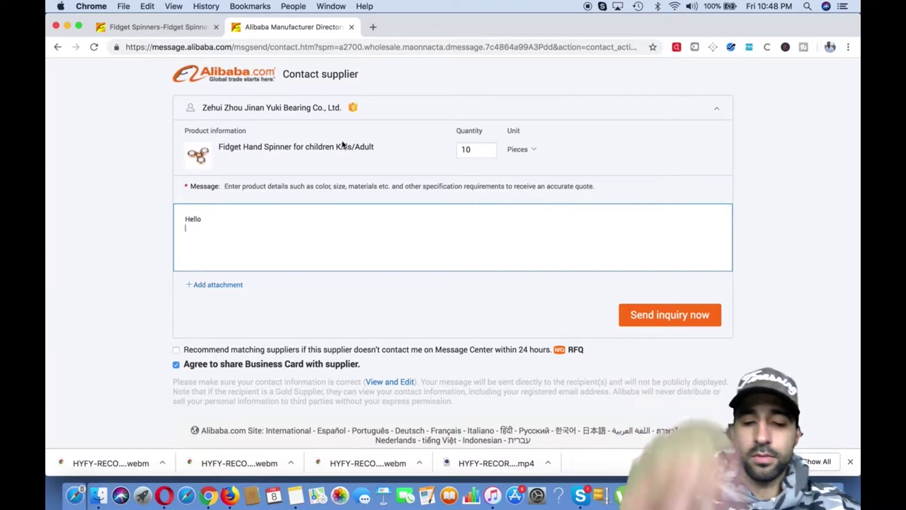
pyautogui.write('My name is D')
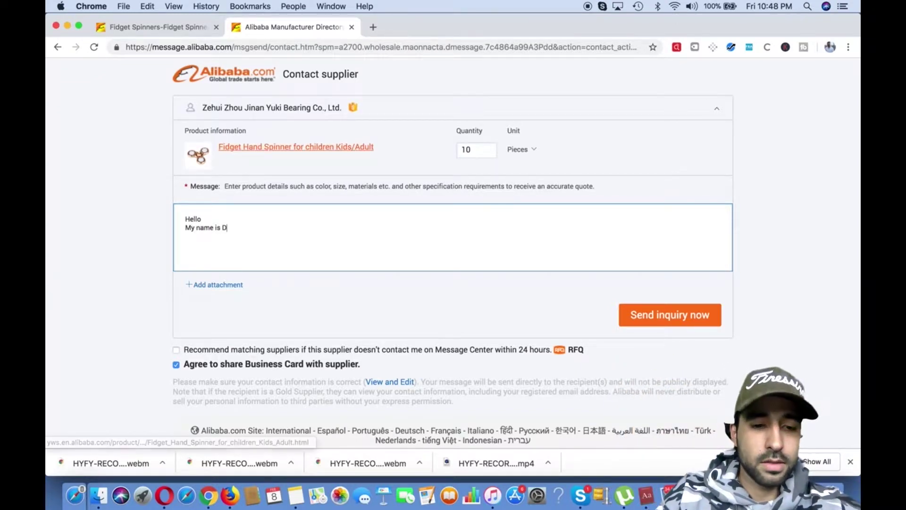
pyautogui.write('avid i wor')
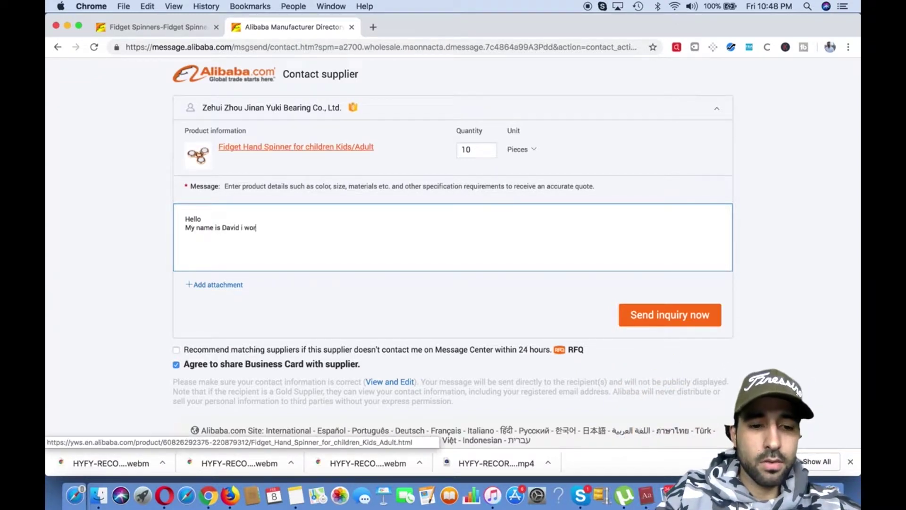
pyautogui.write('k with')
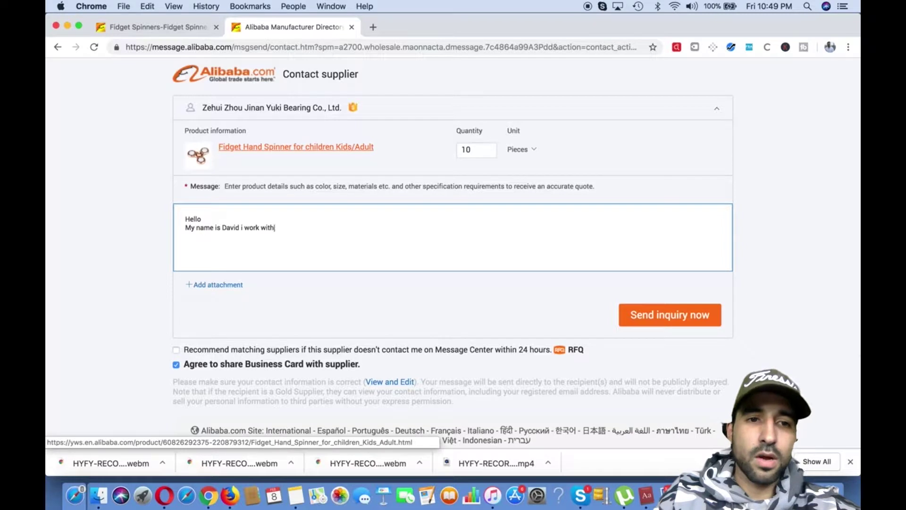
# Replace "work with" in the introduction with "own xyz company".
pyautogui.press('BackSpace')
pyautogui.press('BackSpace')
pyautogui.press('BackSpace')
pyautogui.press('BackSpace')
pyautogui.press('BackSpace')
pyautogui.press('BackSpace')
pyautogui.write('own')
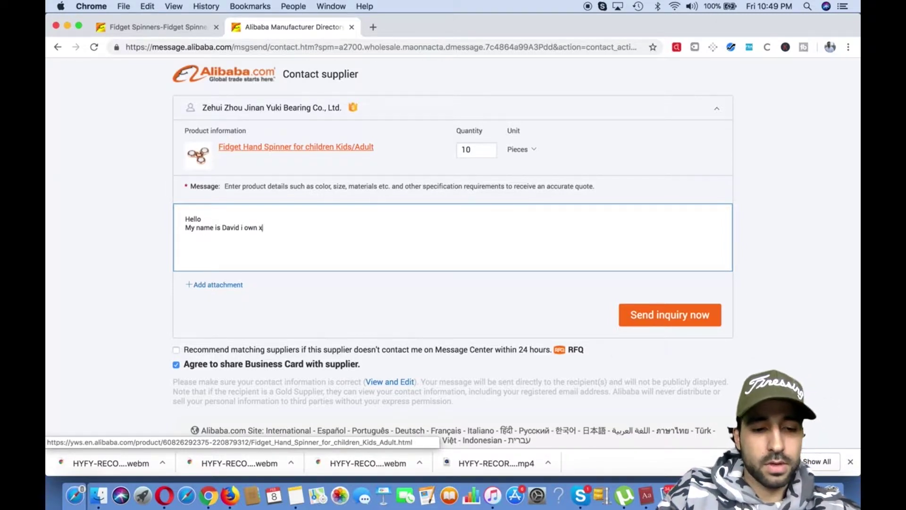
pyautogui.write(' xyz comoany an')
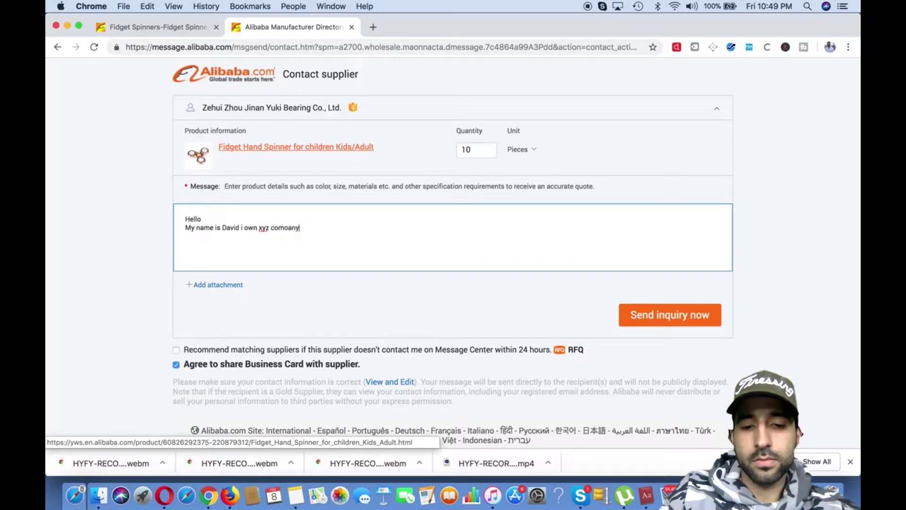
pyautogui.press('BackSpace')
pyautogui.press('BackSpace')
pyautogui.press('BackSpace')
pyautogui.press('BackSpace')
pyautogui.write('opanoany')
pyautogui.press('BackSpace')
pyautogui.press('BackSpace')
pyautogui.press('BackSpace')
pyautogui.write('pan')
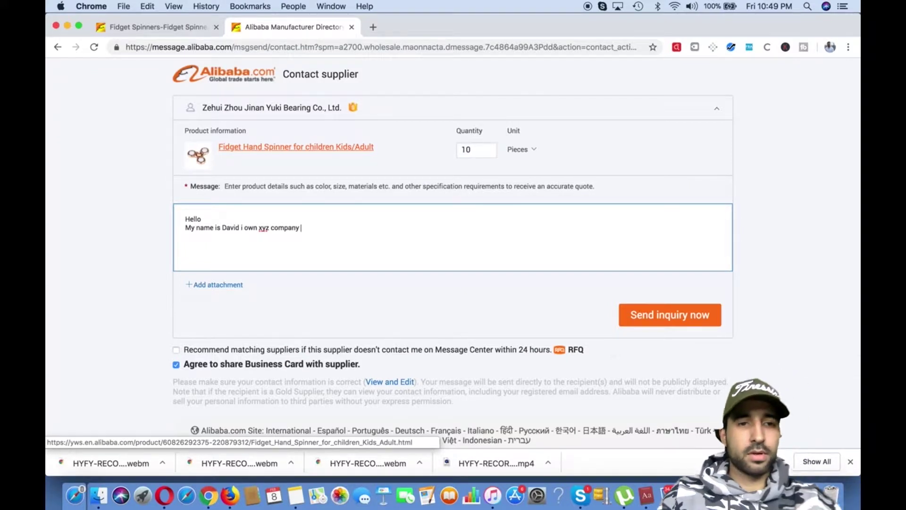
# Extend the introduction with "and im interested on purchasing your product".
pyautogui.press('BackSpace')
pyautogui.press('BackSpace')
pyautogui.write('im interested on')
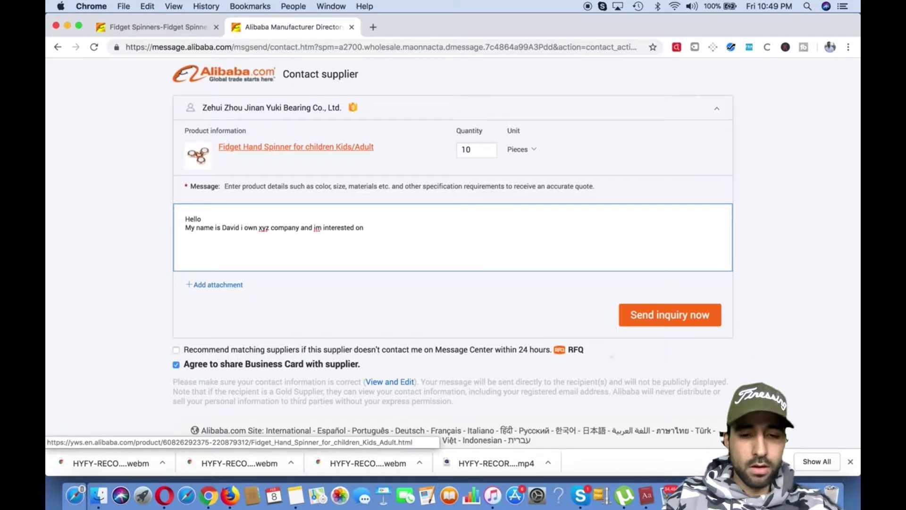
pyautogui.write('p')
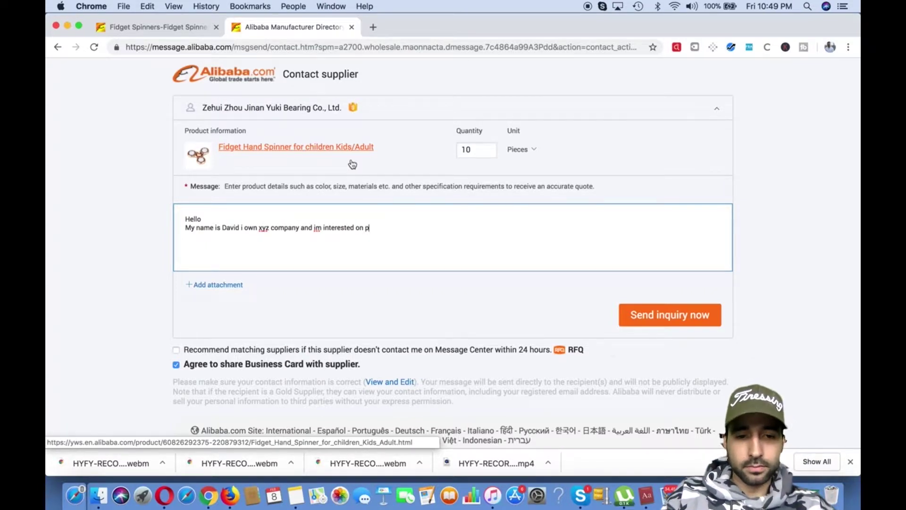
pyautogui.write('urchasing your product')
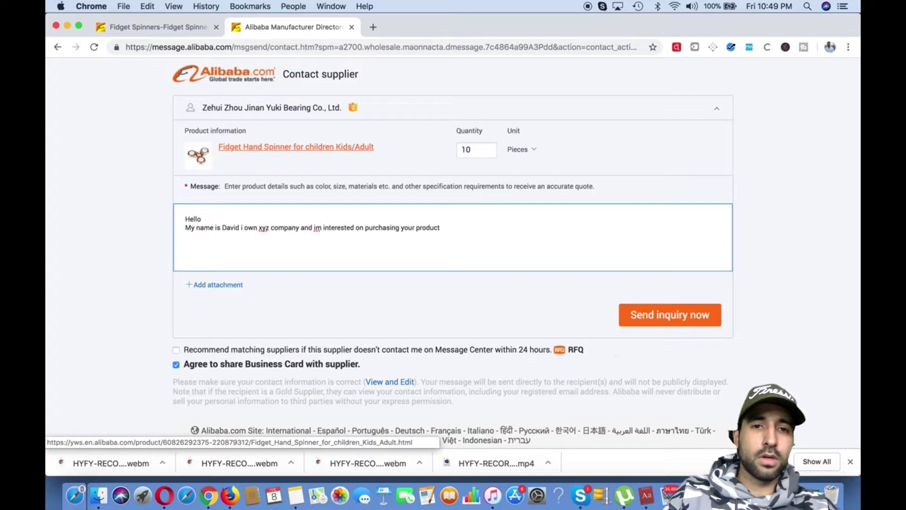
# Paste the prepared supplier questions below the introduction and separate them from it with a blank line.
pyautogui.press('Return')
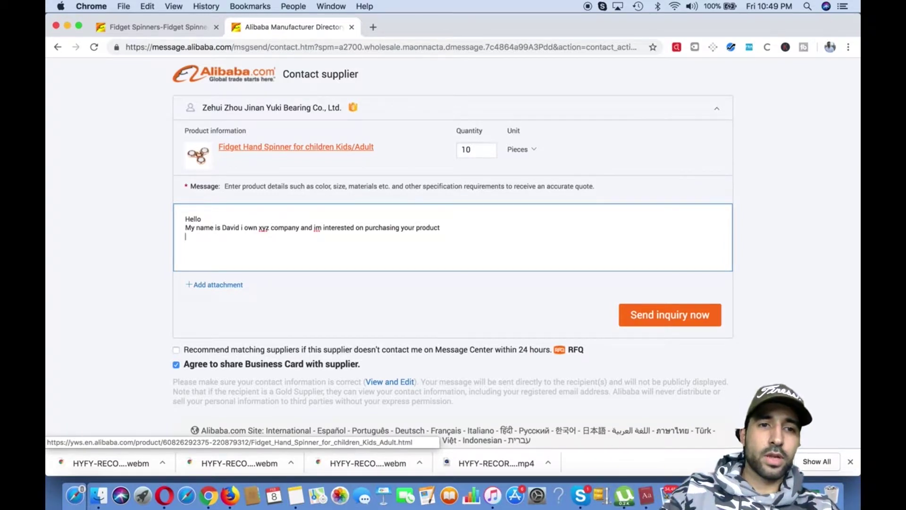
pyautogui.press('super+v')
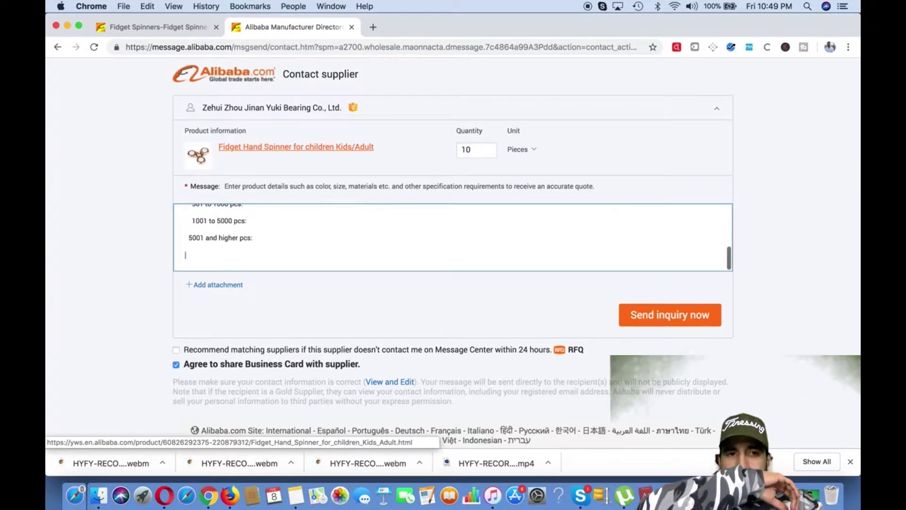
pyautogui.scroll(3, 277, 232)
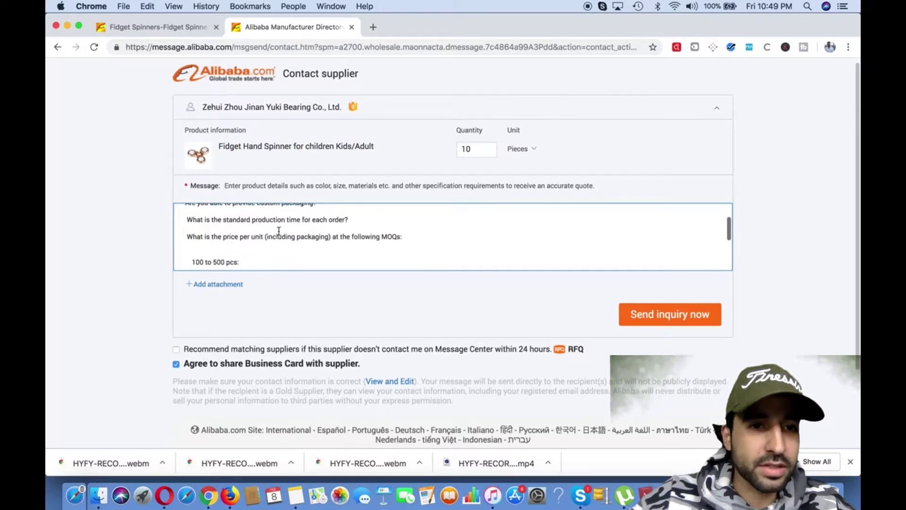
pyautogui.scroll(3, 279, 231)
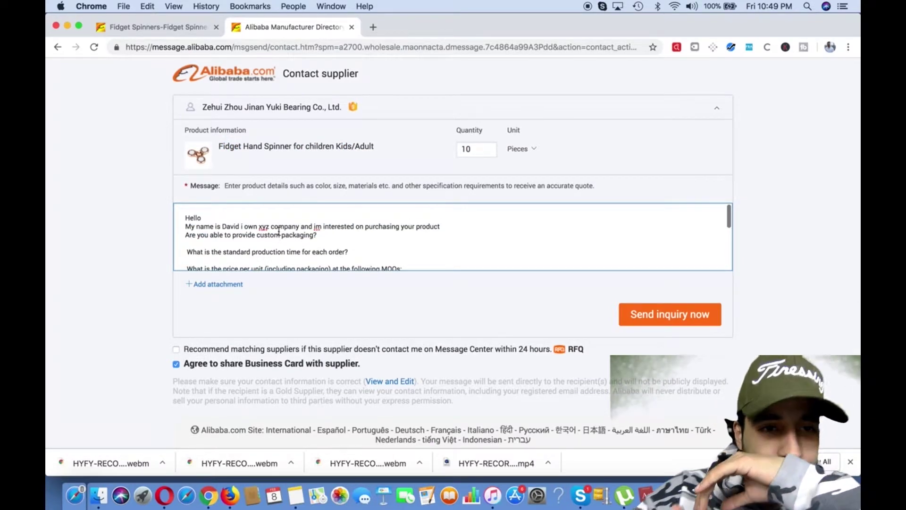
pyautogui.scroll(-1, 279, 232)
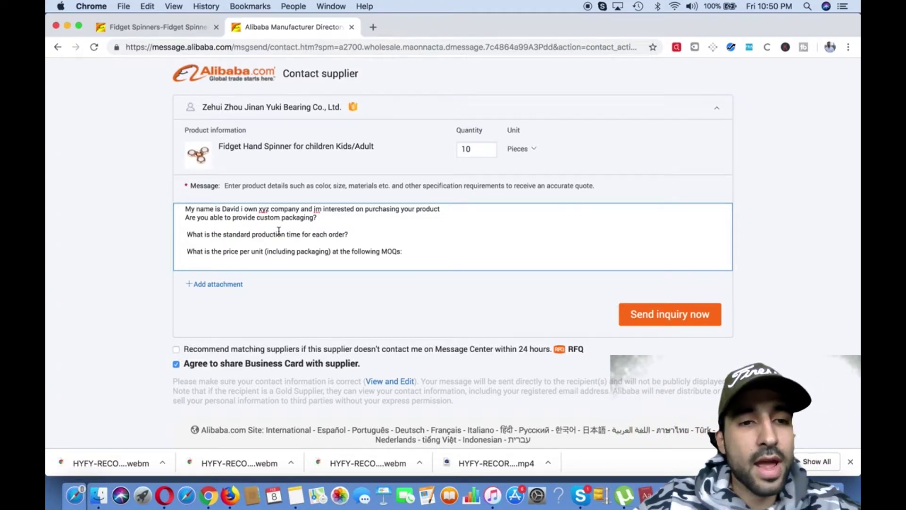
pyautogui.click(186, 217)
pyautogui.press('Return')
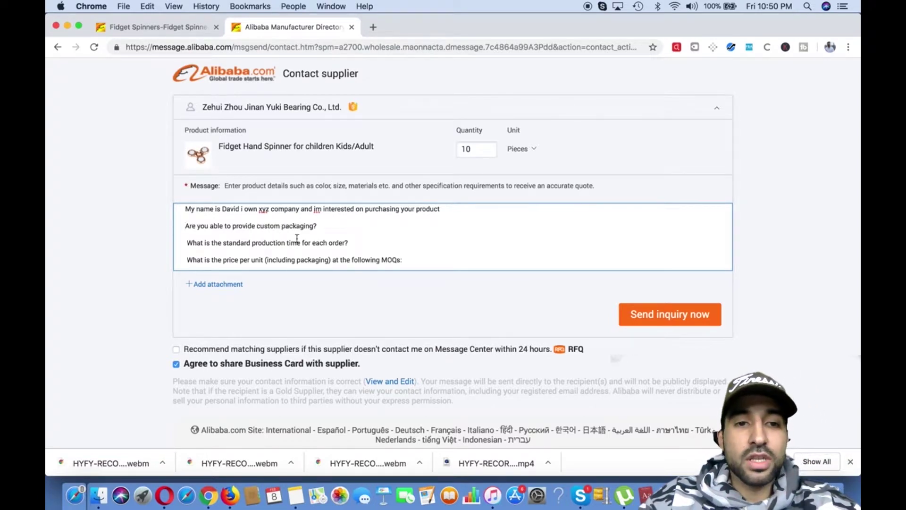
# Examine the pasted questions on production time and price per unit, including the quantity tiers at the end.
pyautogui.scroll(-2, 311, 241)
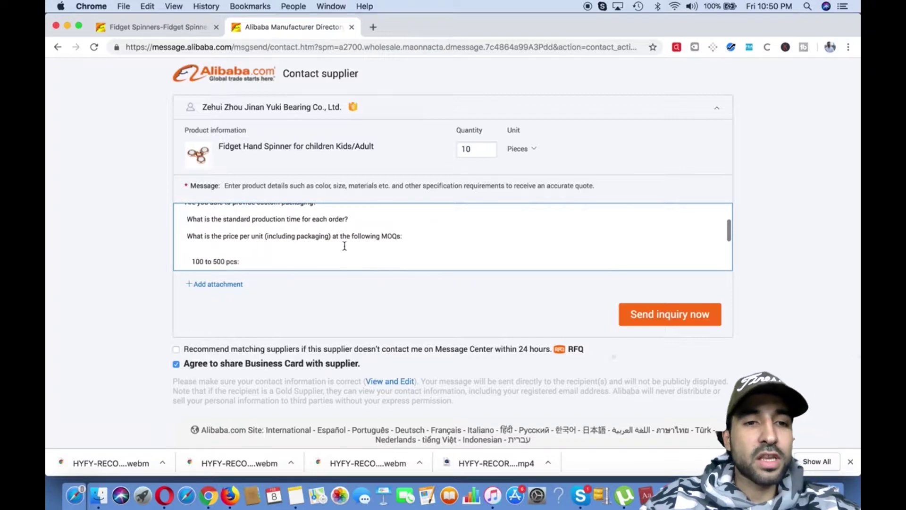
pyautogui.scroll(-1, 345, 246)
pyautogui.scroll(-3, 345, 246)
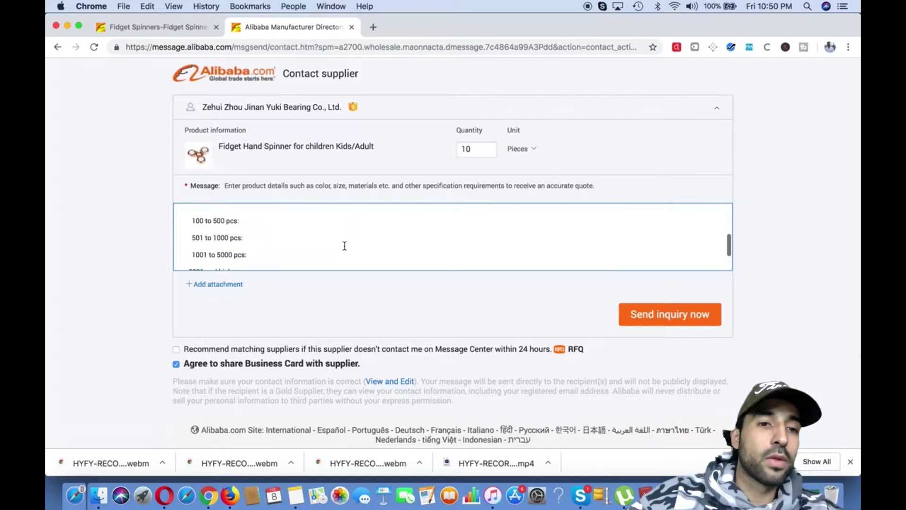
pyautogui.scroll(1, 345, 246)
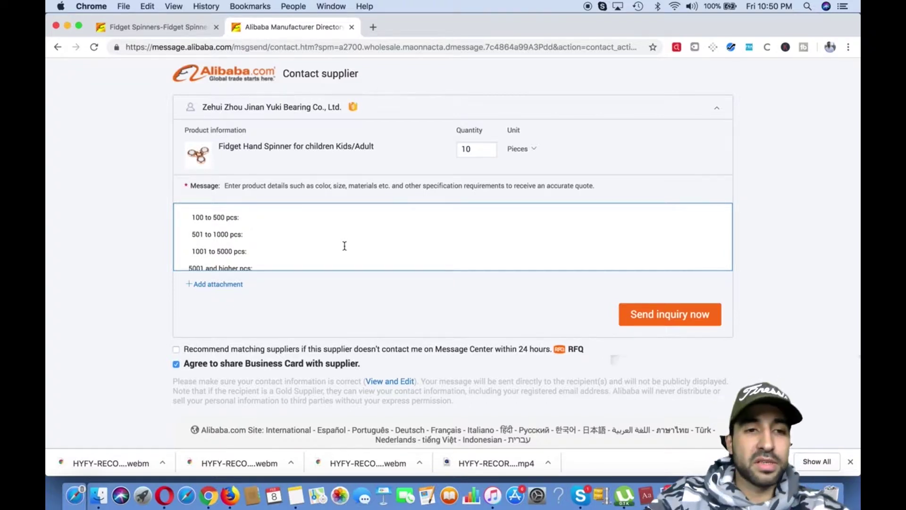
pyautogui.scroll(-1, 330, 251)
pyautogui.scroll(2, 329, 251)
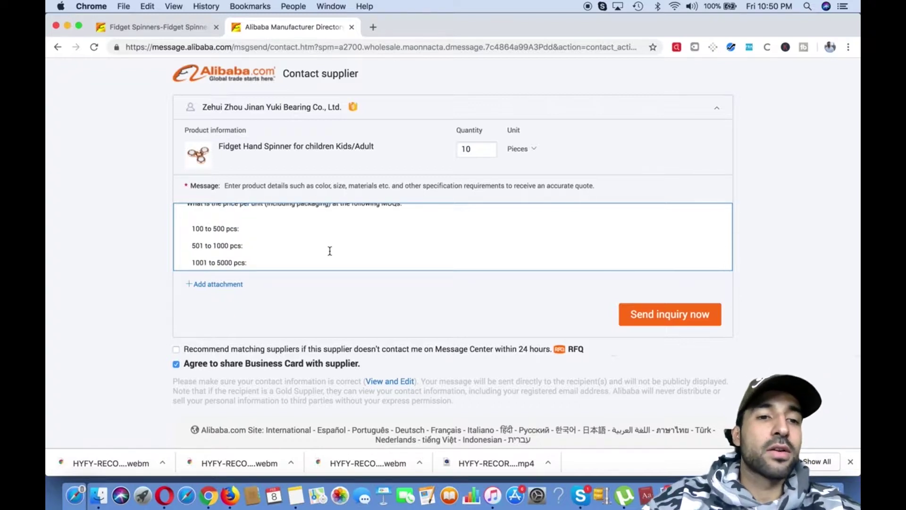
pyautogui.scroll(-1, 330, 251)
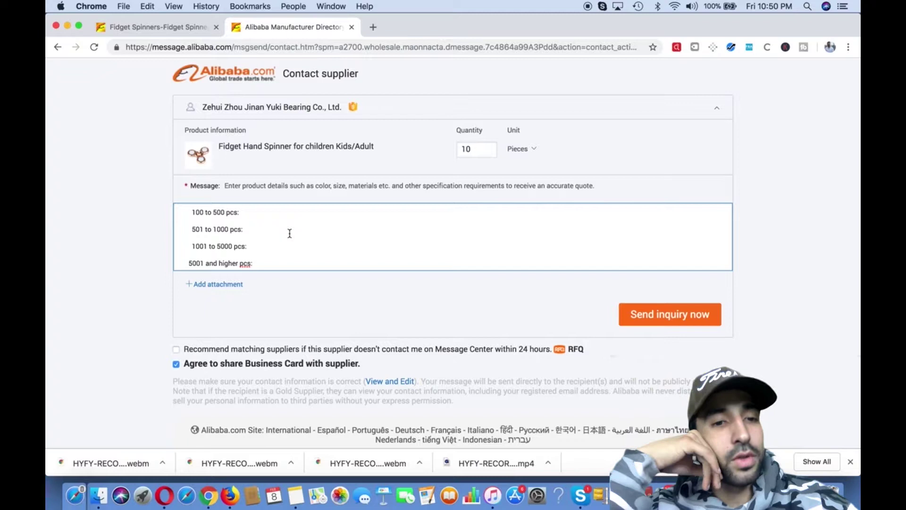
pyautogui.scroll(-2, 289, 233)
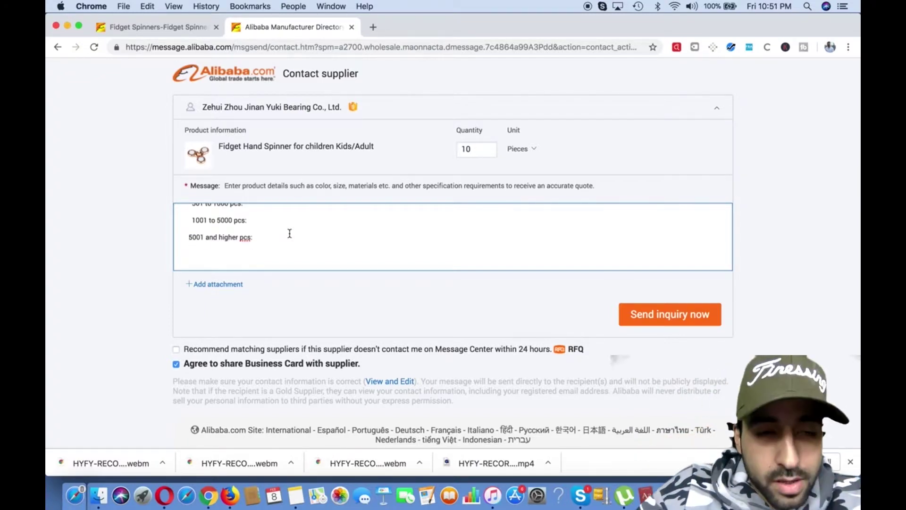
# Below the quantity tiers, start a discount request reading "for a first time curtesy are you willing to come down".
pyautogui.press('Return')
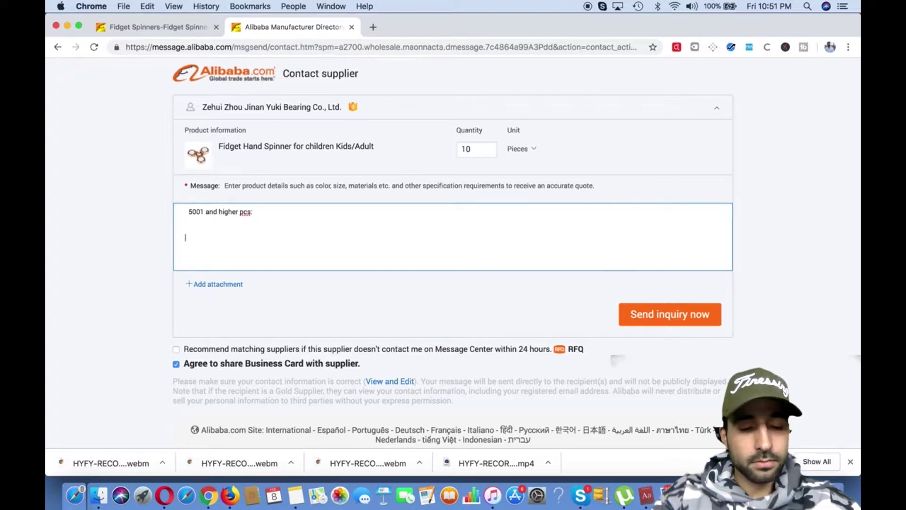
pyautogui.write('for a first timne')
pyautogui.press('BackSpace')
pyautogui.write('cur')
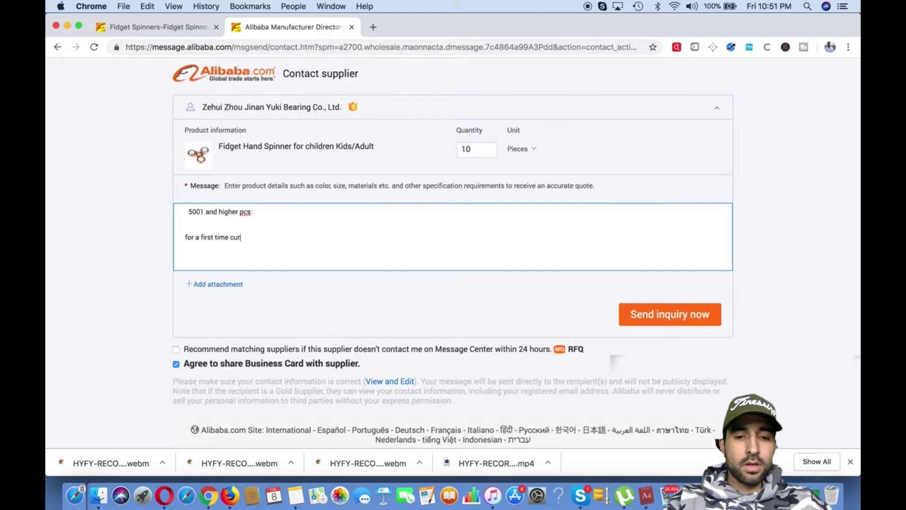
pyautogui.write('tesy ')
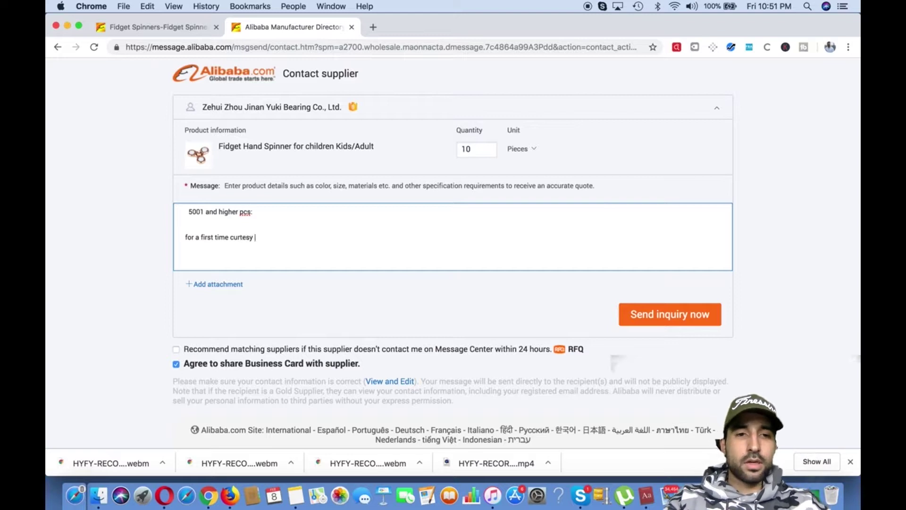
pyautogui.write('are you will')
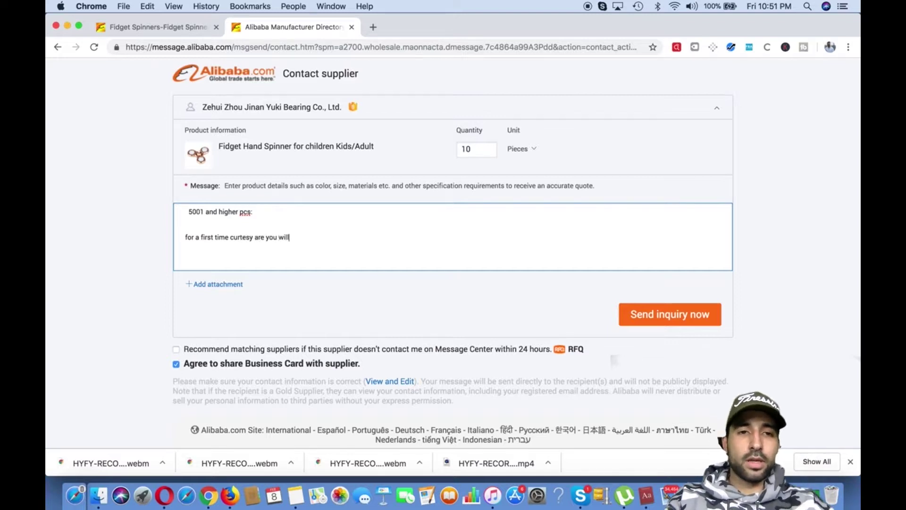
pyautogui.write('ing to come down')
pyautogui.write(' on pri')
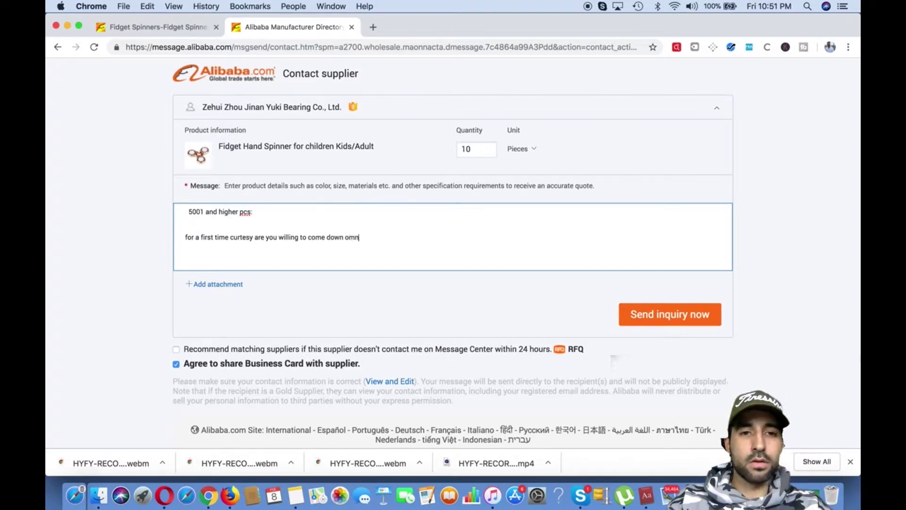
# Reword the end of the discount request from "come down" to "meet us in the middle at".
pyautogui.press('BackSpace')
pyautogui.press('BackSpace')
pyautogui.press('BackSpace')
pyautogui.press('BackSpace')
pyautogui.press('BackSpace')
pyautogui.press('BackSpace')
pyautogui.press('BackSpace')
pyautogui.press('BackSpace')
pyautogui.press('BackSpace')
pyautogui.press('BackSpace')
pyautogui.press('BackSpace')
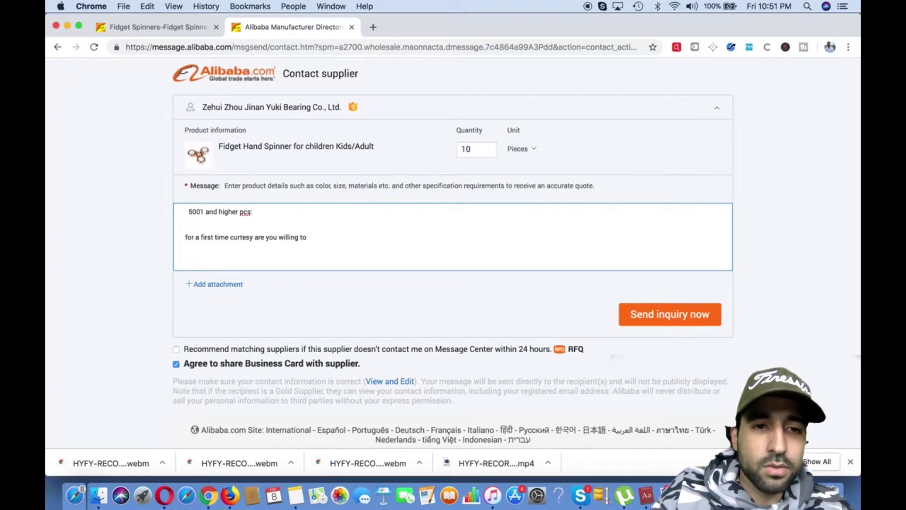
pyautogui.write('meet us in')
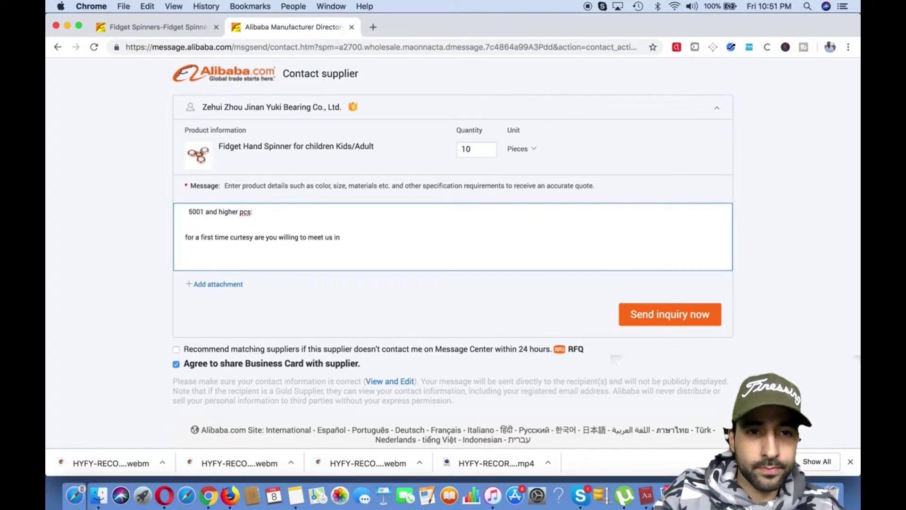
pyautogui.write('t tn the m')
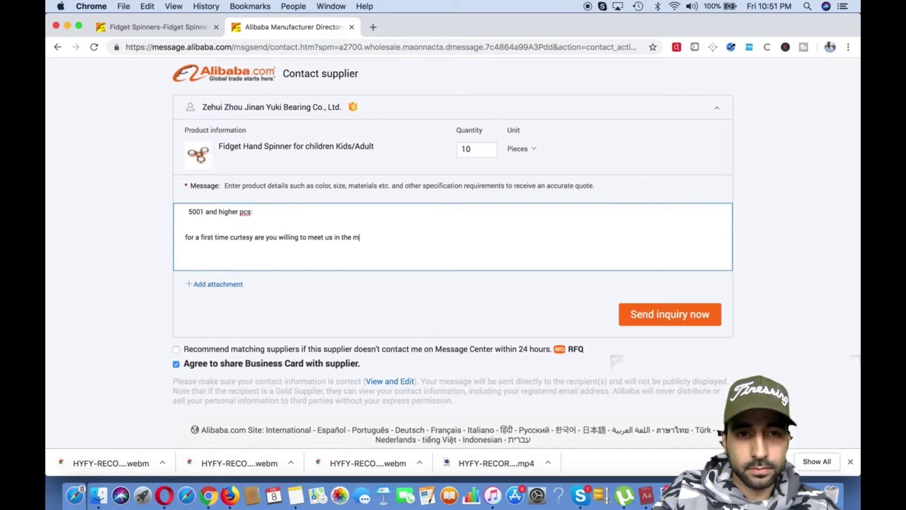
pyautogui.write('iddle')
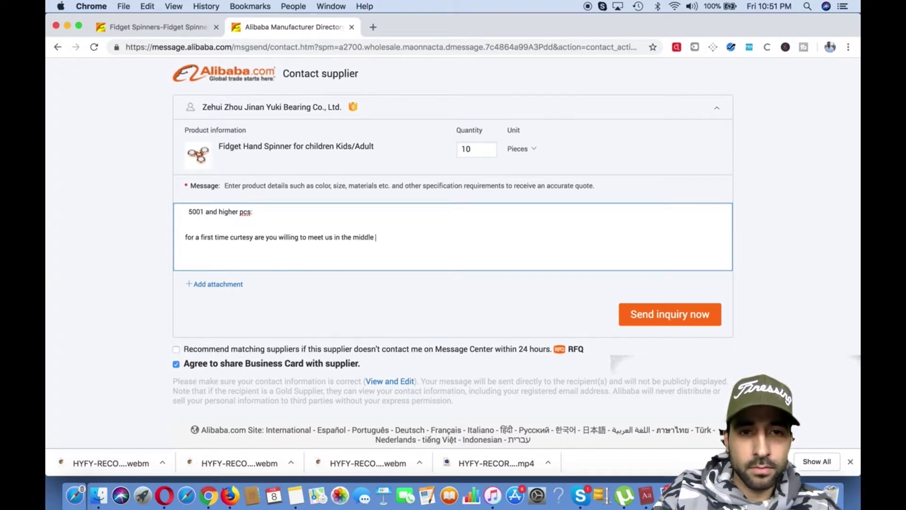
pyautogui.write(' at')
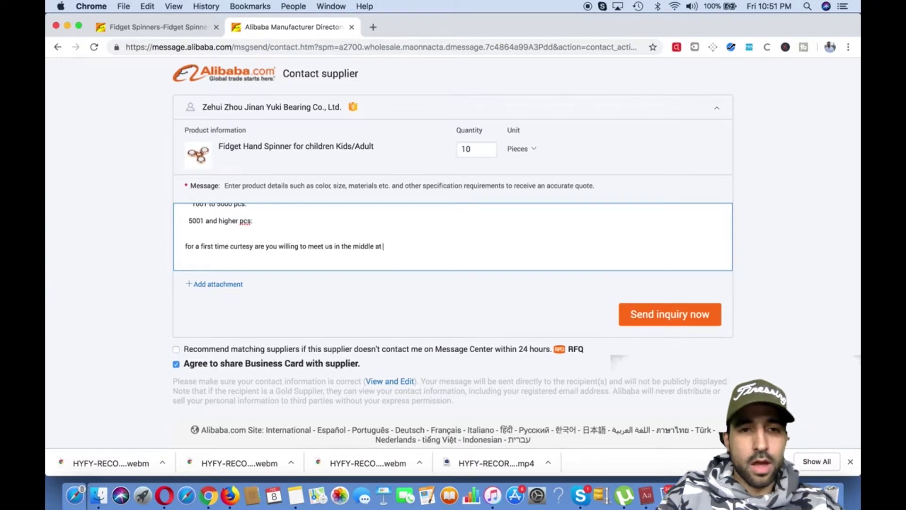
# Enter 2 after the "100 to 500 pcs" tier and 3 after the "501 to 1000 pcs" tier in the message.
pyautogui.scroll(3, 262, 224)
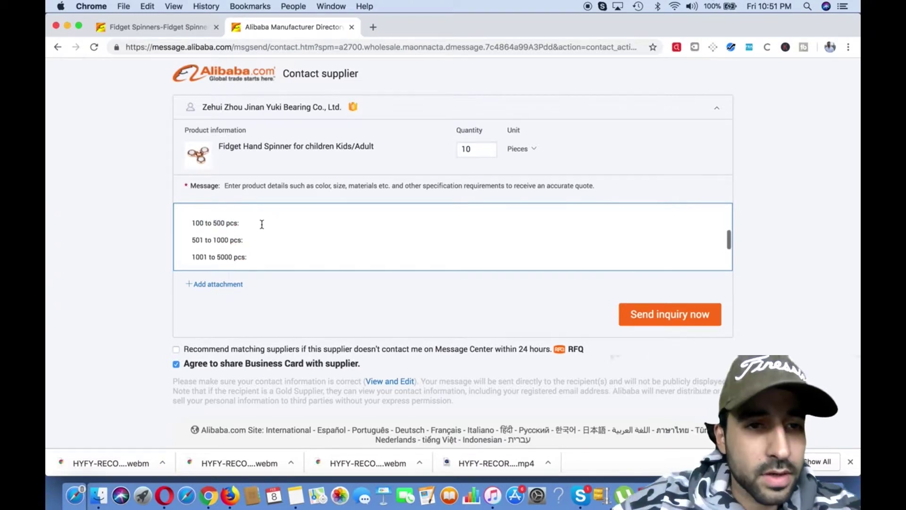
pyautogui.write('2')
pyautogui.tripleClick(250, 238)
pyautogui.click(254, 243)
pyautogui.write('3')
pyautogui.scroll(-1, 265, 255)
pyautogui.scroll(-2, 265, 255)
pyautogui.scroll(3, 320, 234)
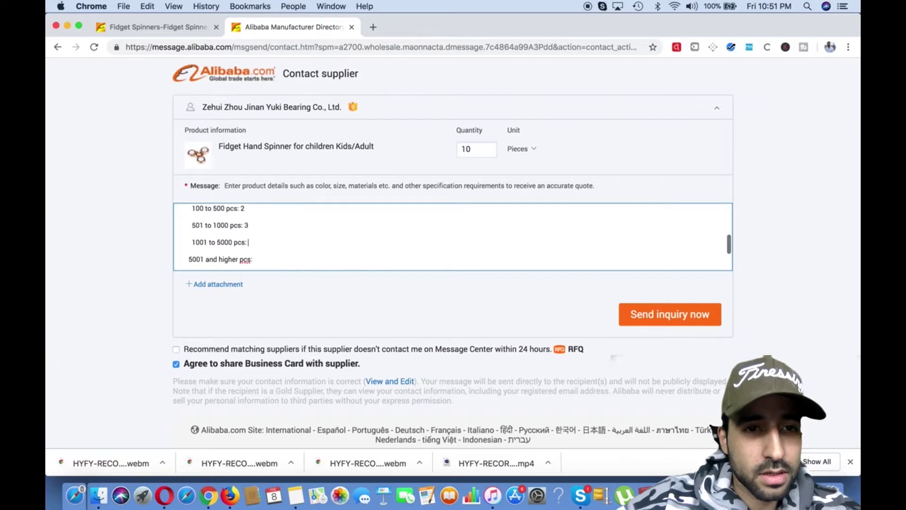
# Set the tier prices to 4 for 100 to 500 pcs, 2 for 1001 to 5000 pcs and 1 for 5001 and higher pcs.
pyautogui.click(248, 222)
pyautogui.press('BackSpace')
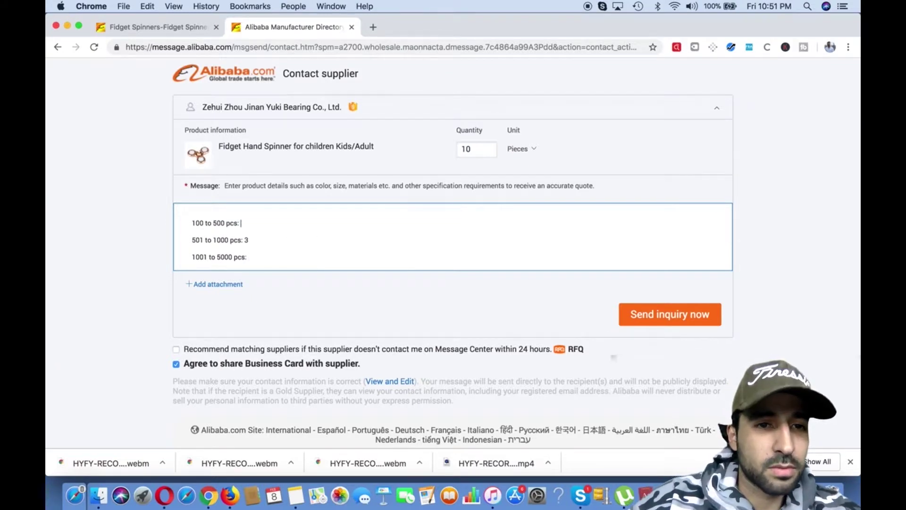
pyautogui.write('4')
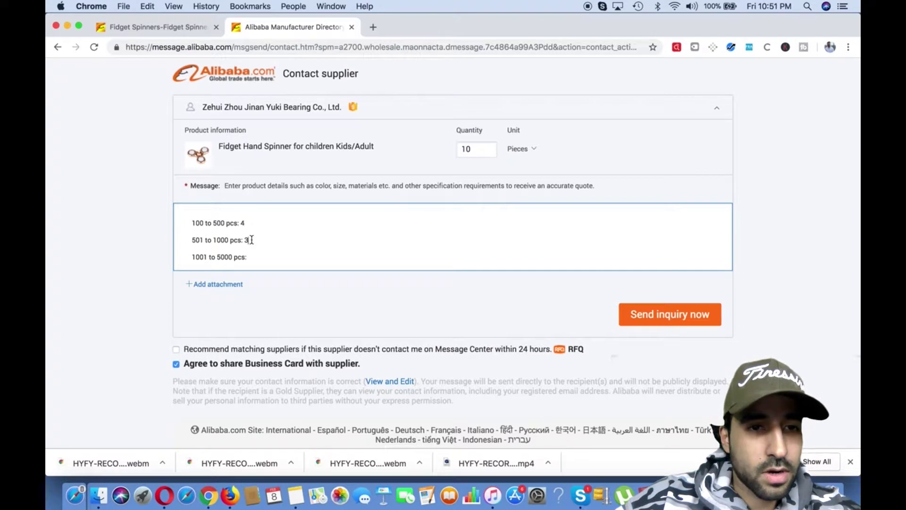
pyautogui.click(255, 257)
pyautogui.write('2')
pyautogui.scroll(-1, 254, 257)
pyautogui.click(259, 260)
pyautogui.write('1 and higher pcs:1')
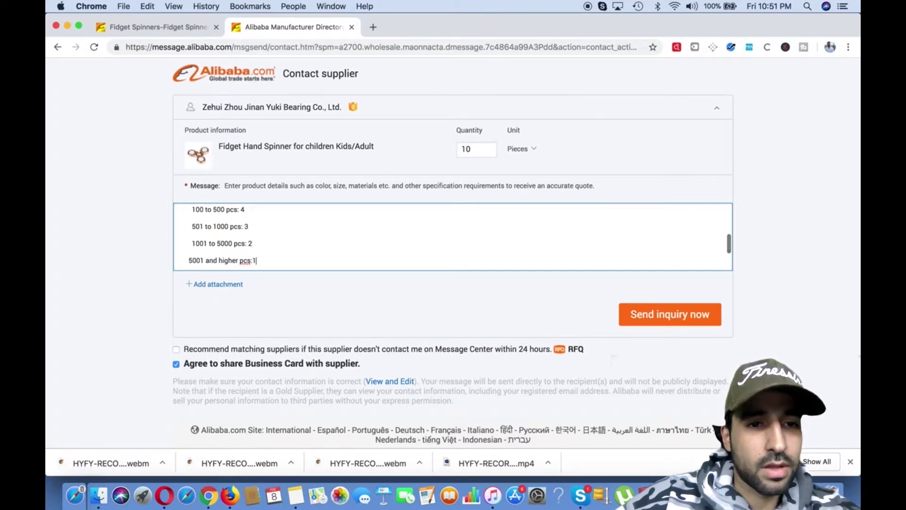
# Complete the discount request below the quantity tiers with "2 per pc for 100 pcs".
pyautogui.scroll(1, 290, 255)
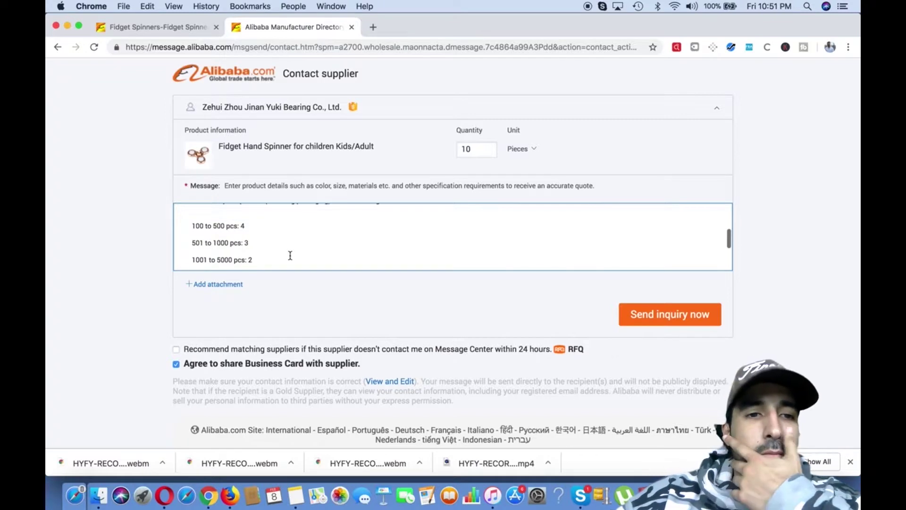
pyautogui.scroll(-2, 290, 256)
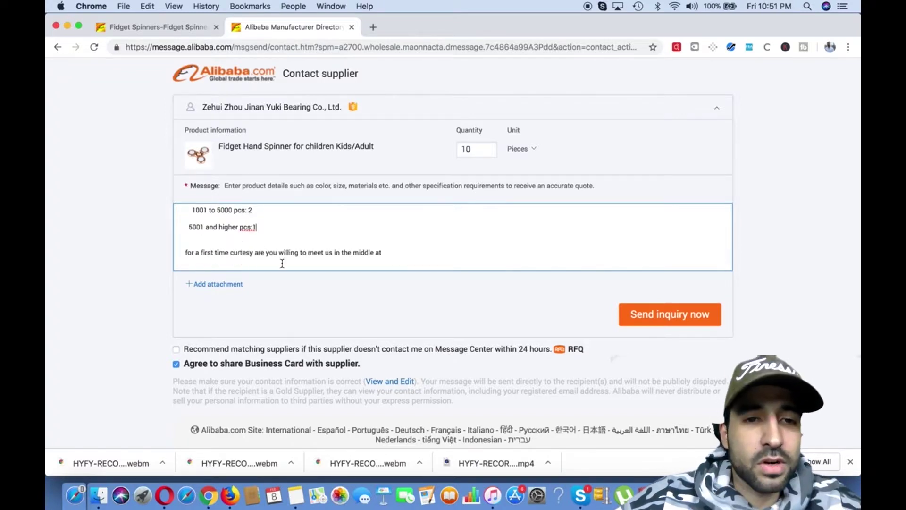
pyautogui.scroll(2, 323, 257)
pyautogui.scroll(1, 322, 257)
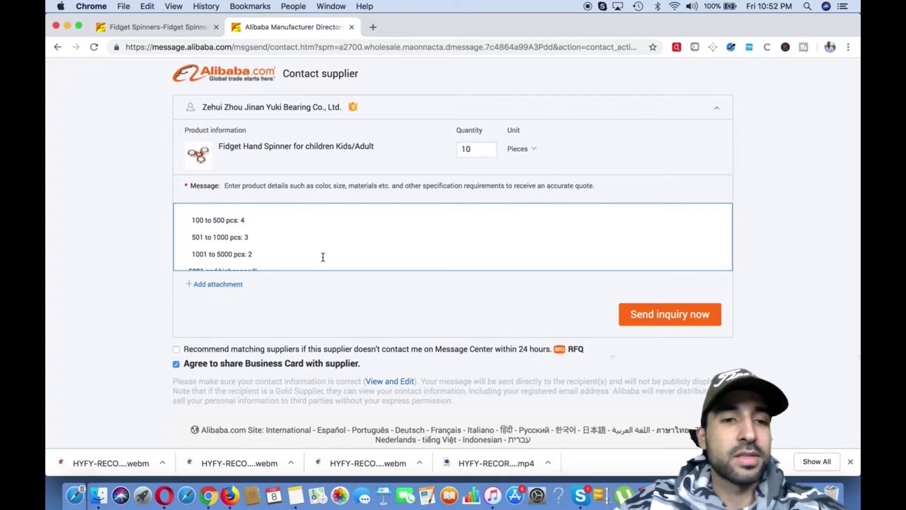
pyautogui.scroll(-3, 322, 257)
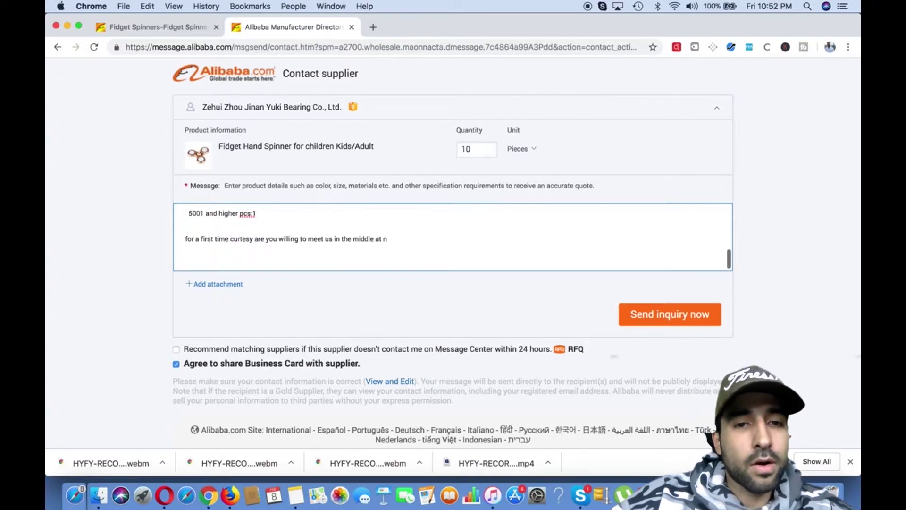
pyautogui.press('BackSpace')
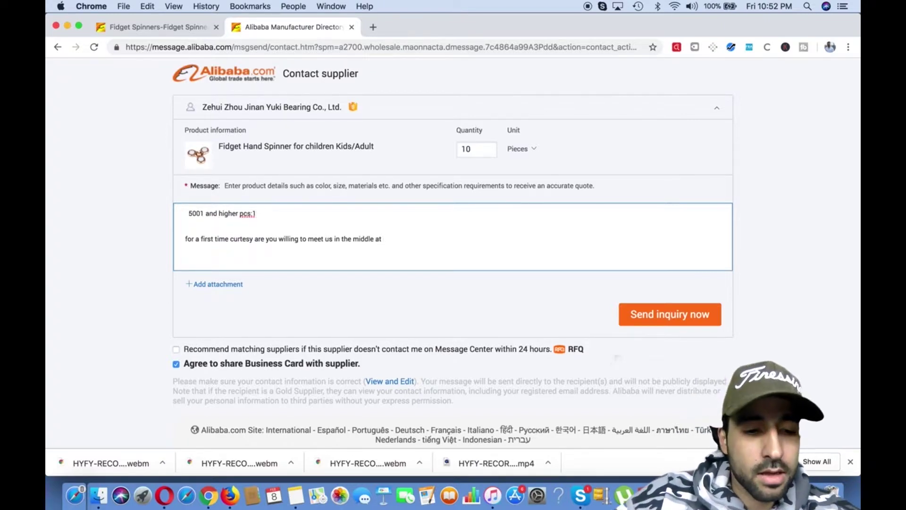
pyautogui.write('2 per pc ')
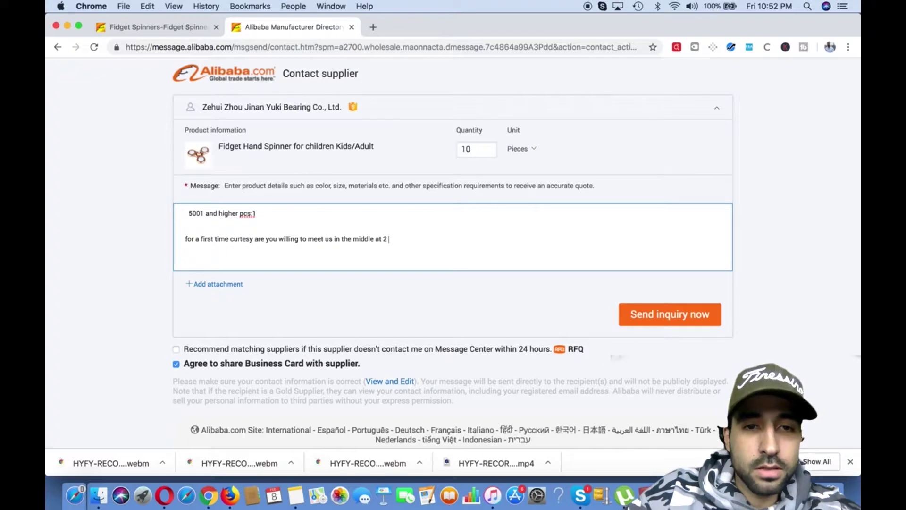
pyautogui.write('for')
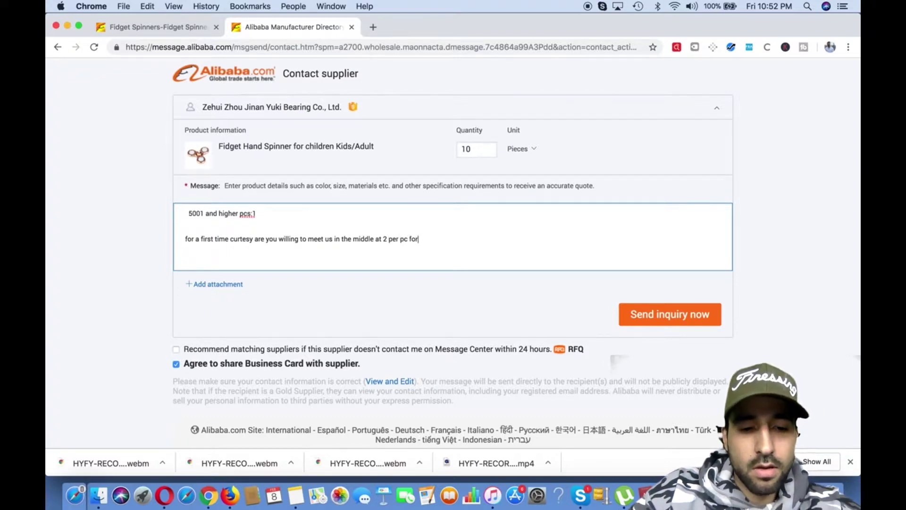
pyautogui.write(' 100 pcs')
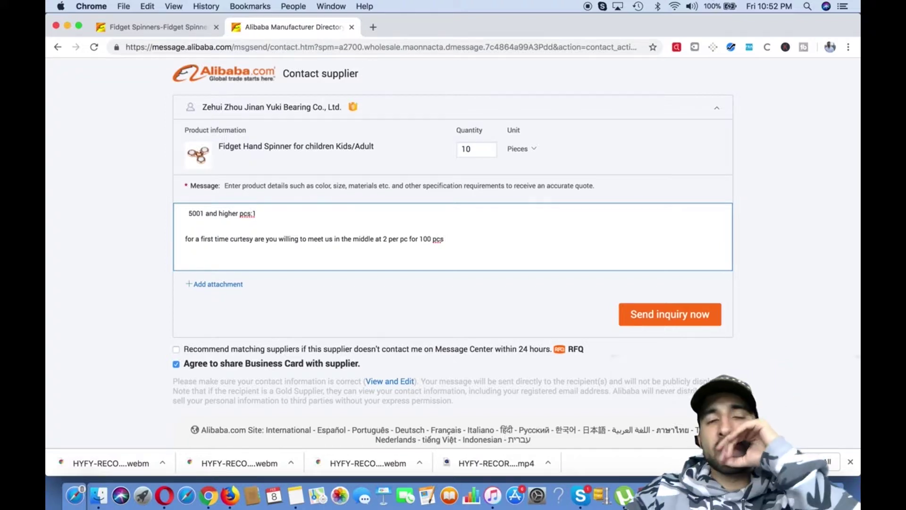
# Check the discount request against the tier prices and end its sentence with a period.
pyautogui.scroll(3, 282, 232)
pyautogui.scroll(2, 282, 232)
pyautogui.scroll(-1, 261, 234)
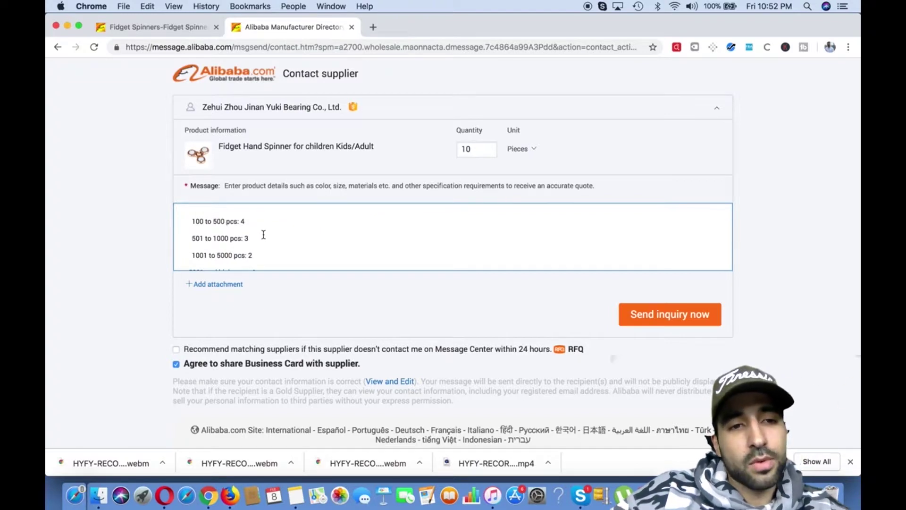
pyautogui.scroll(-1, 263, 243)
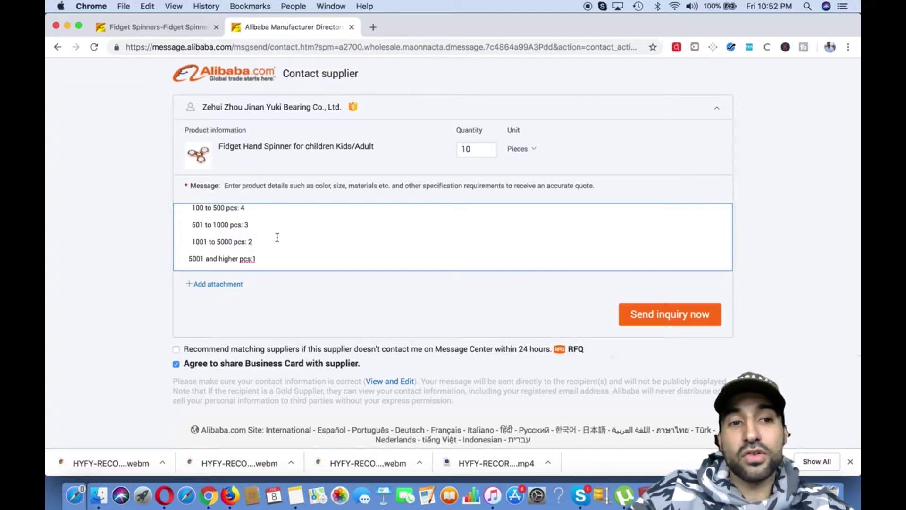
pyautogui.scroll(-2, 277, 237)
pyautogui.scroll(2, 276, 237)
pyautogui.scroll(-3, 277, 237)
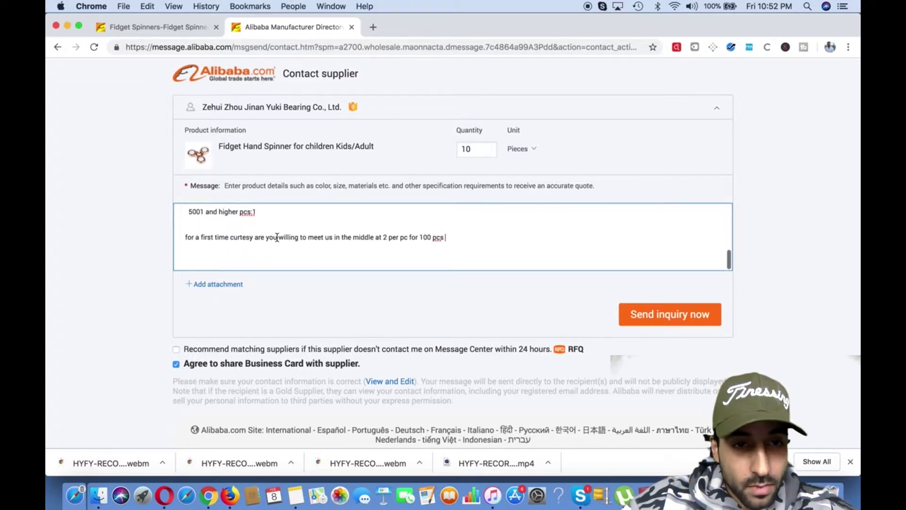
pyautogui.click(453, 239)
pyautogui.press('BackSpace')
pyautogui.write('.')
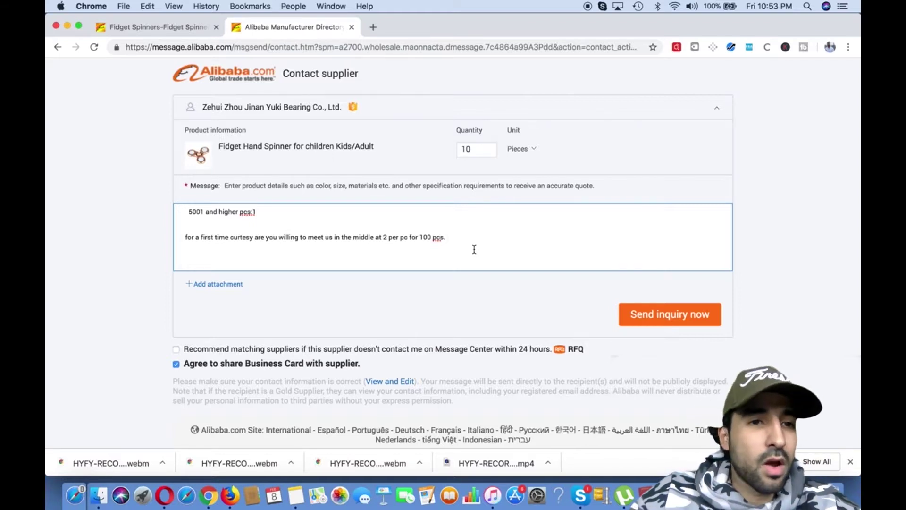
# Delete the whole discount request sentence below the quantity tiers.
pyautogui.scroll(4, 512, 255)
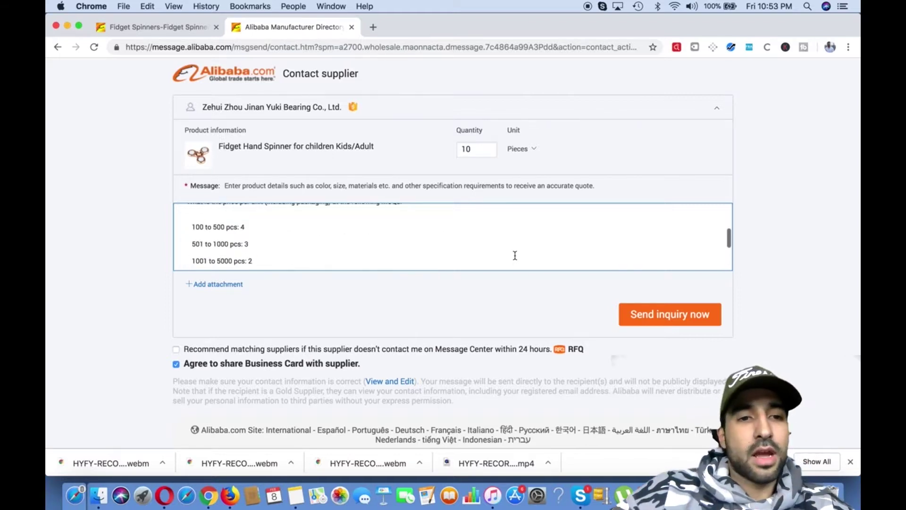
pyautogui.scroll(-1, 515, 255)
pyautogui.scroll(-1, 515, 255)
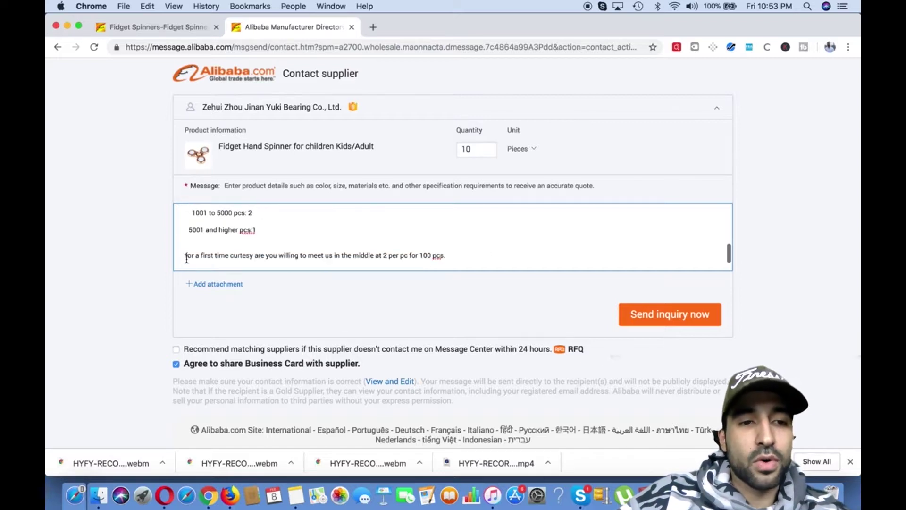
pyautogui.moveTo(186, 255); pyautogui.dragTo(404, 264)
pyautogui.press('BackSpace')
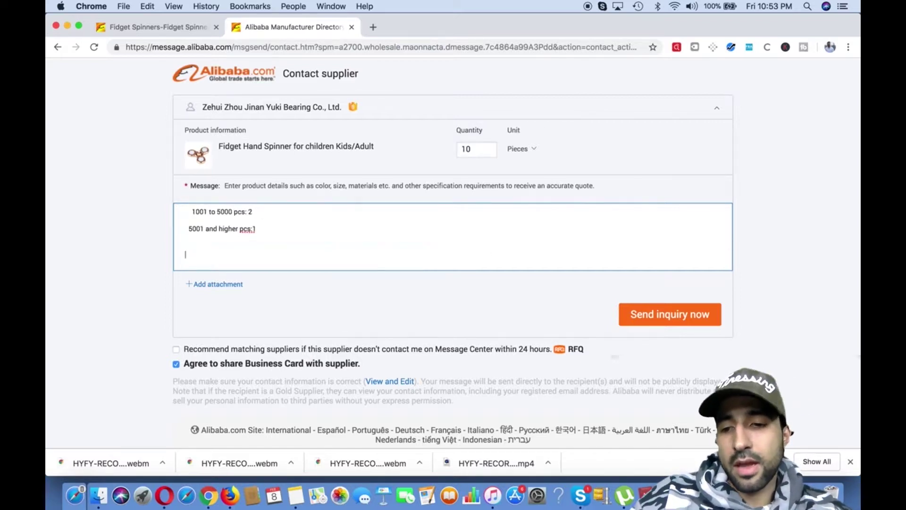
# Examine the inquiry message from the custom packaging question through the last quantity tier.
pyautogui.scroll(3, 392, 241)
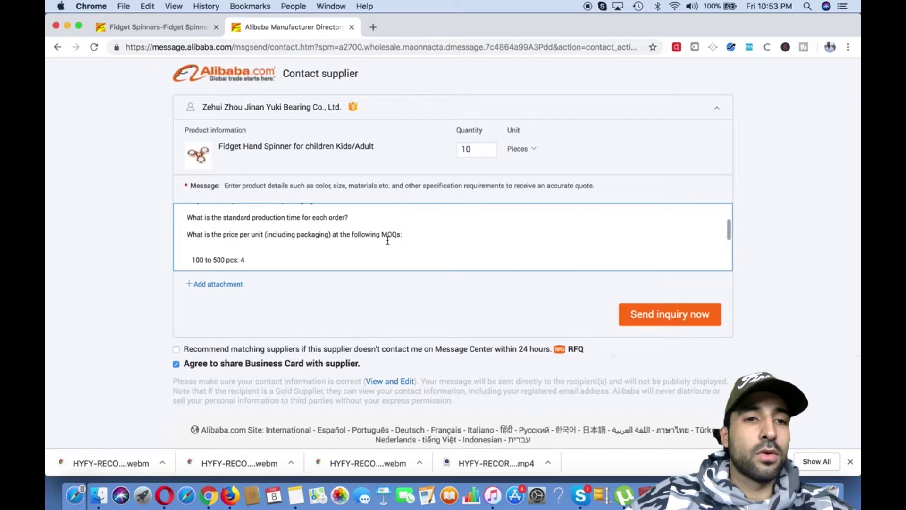
pyautogui.scroll(3, 387, 241)
pyautogui.scroll(-3, 387, 240)
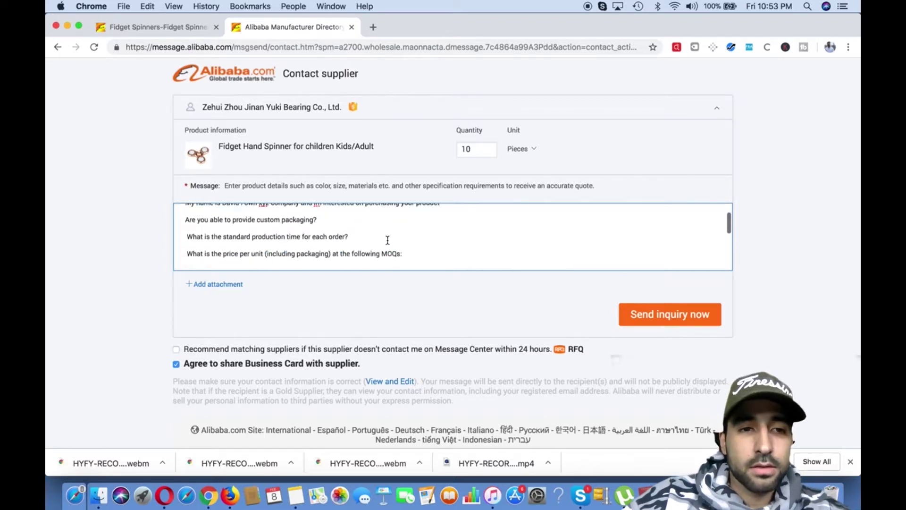
pyautogui.scroll(-3, 317, 248)
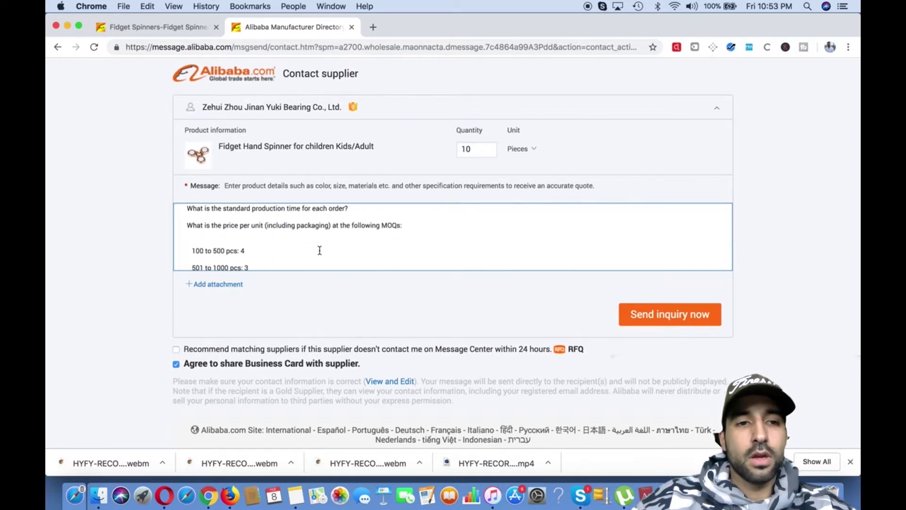
pyautogui.scroll(1, 306, 247)
pyautogui.scroll(2, 312, 247)
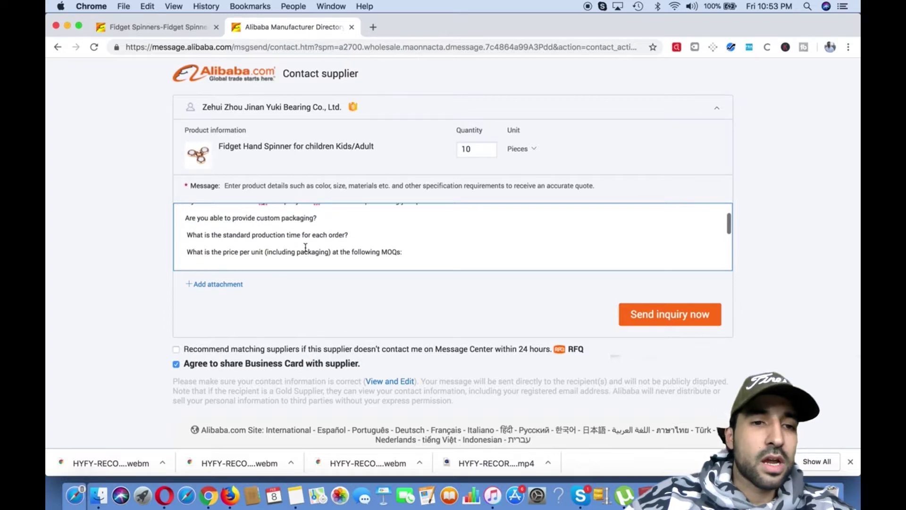
pyautogui.scroll(-5, 340, 246)
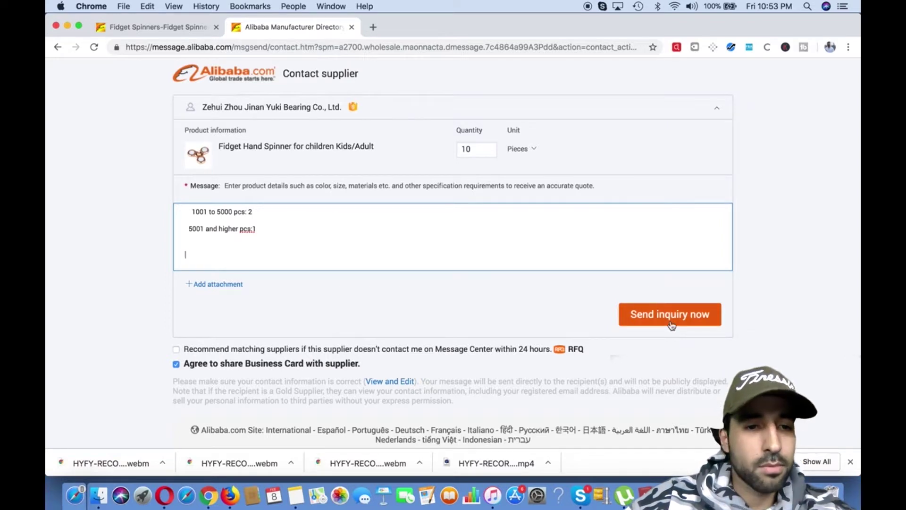
pyautogui.scroll(1, 236, 162)
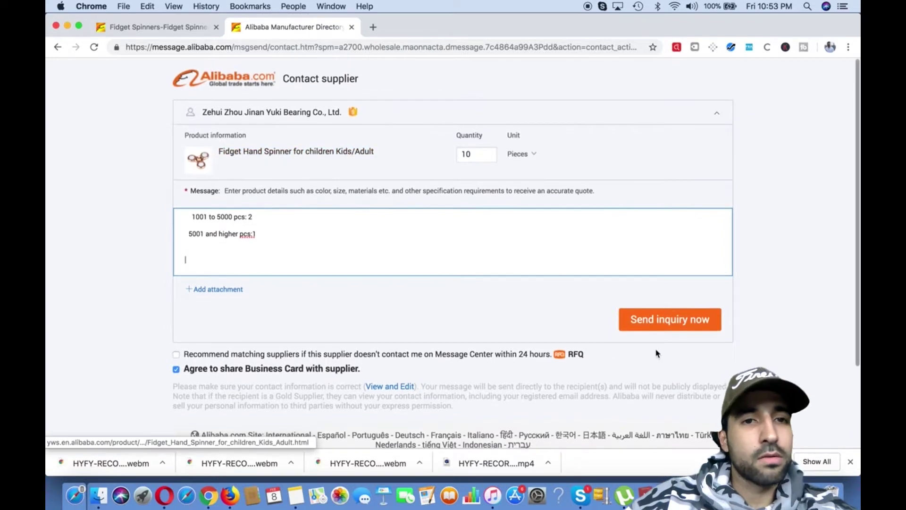
# Discard the filled contact form and start a new supplier inquiry from the "Fidget Hand Spinner for children Kids/Adult" listing.
pyautogui.click(351, 29)
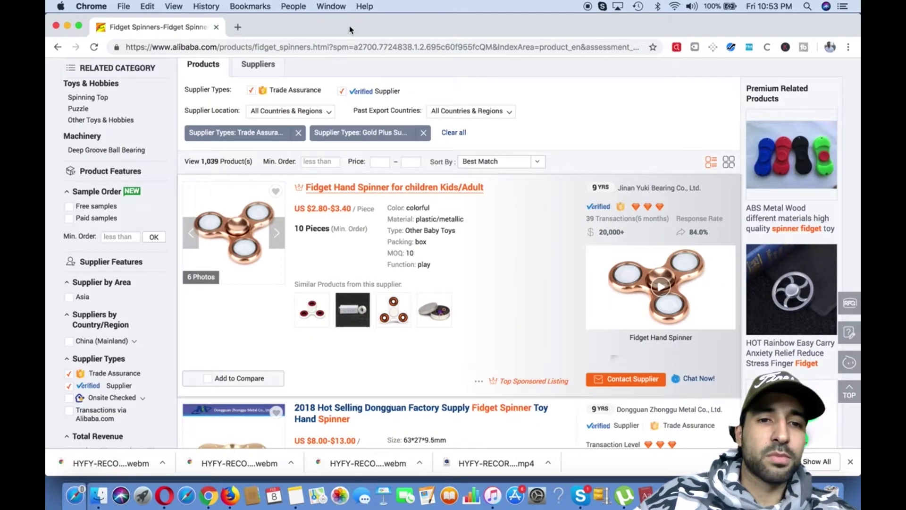
pyautogui.click(329, 192)
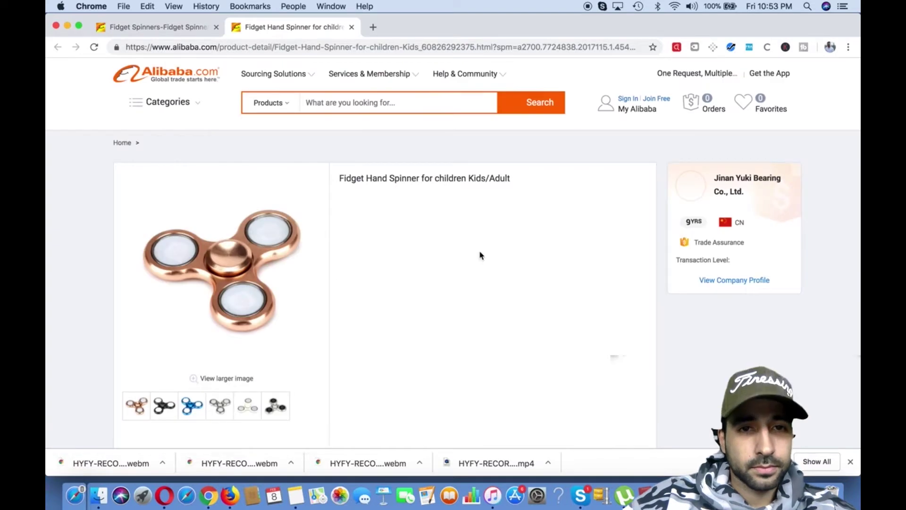
pyautogui.scroll(-5, 480, 255)
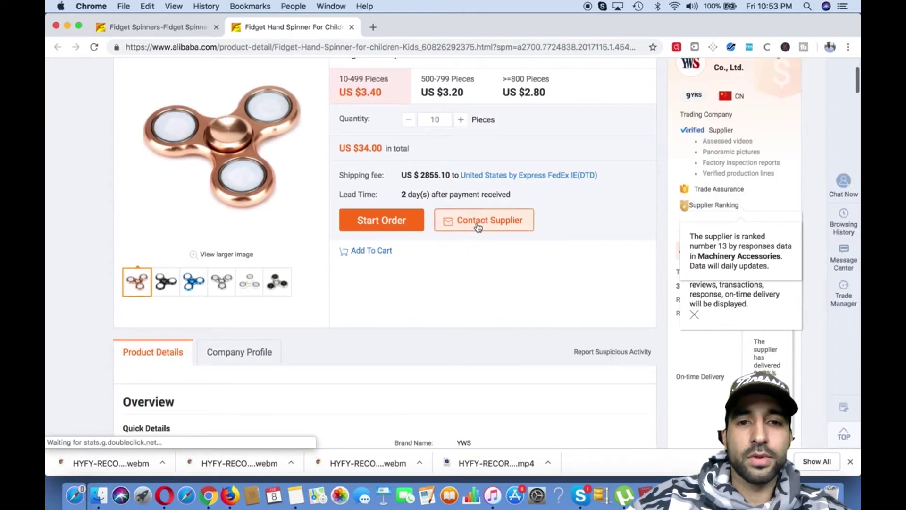
pyautogui.click(478, 227)
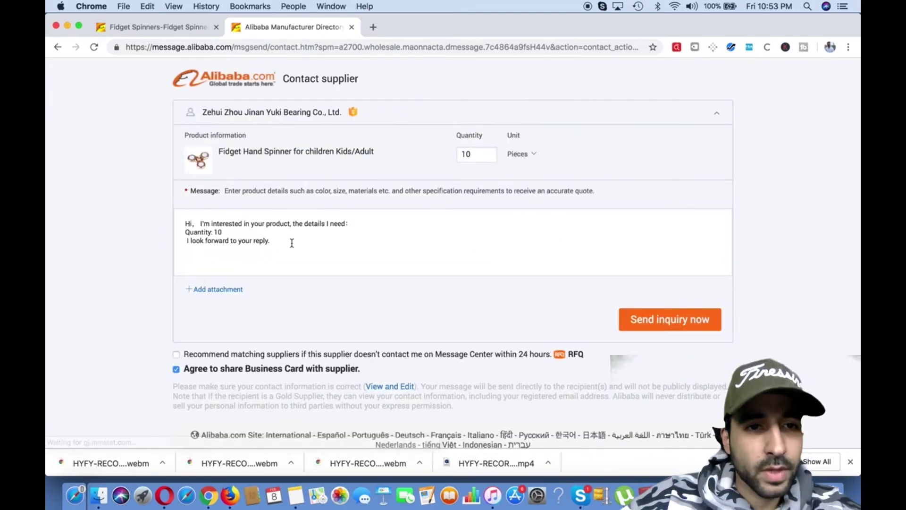
# Replace the default message with the copied supplier questions and add the closing line "could you please contact me on skype".
pyautogui.press('BackSpace')
pyautogui.press('cmd+v')
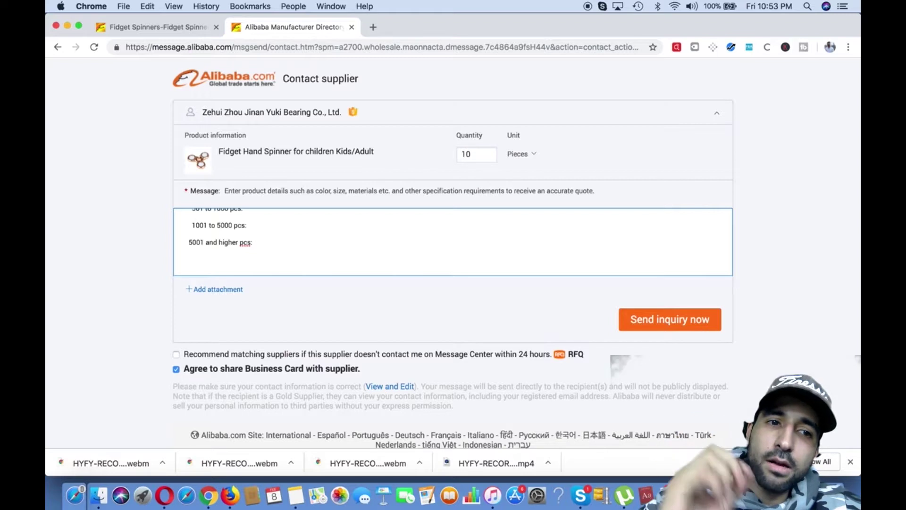
pyautogui.write('cou')
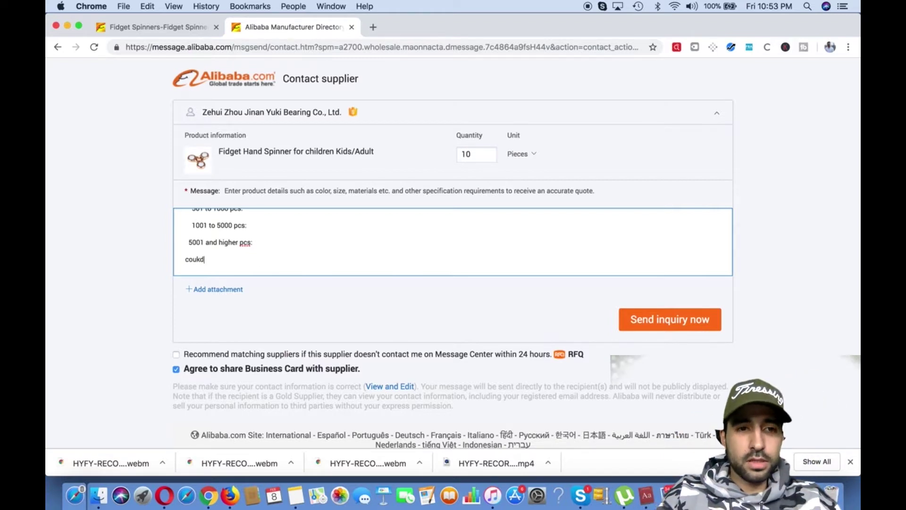
pyautogui.write('ld you please')
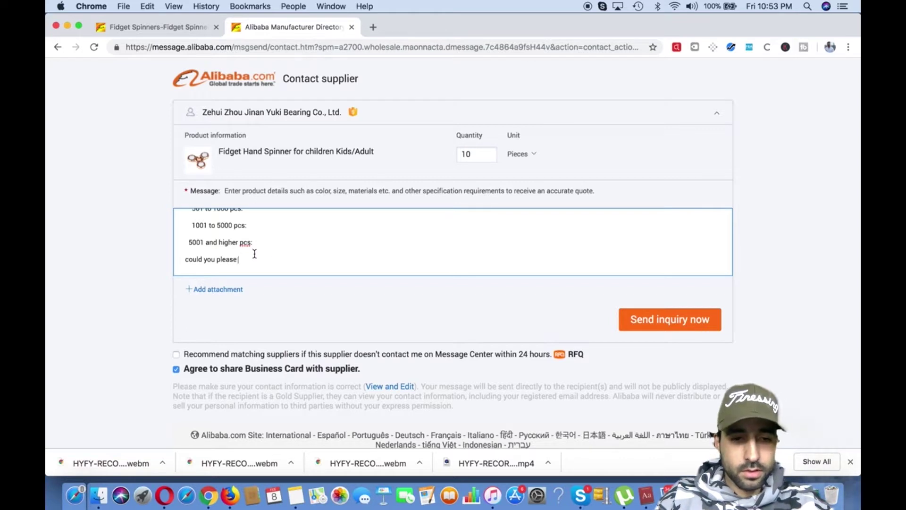
pyautogui.write('contact me')
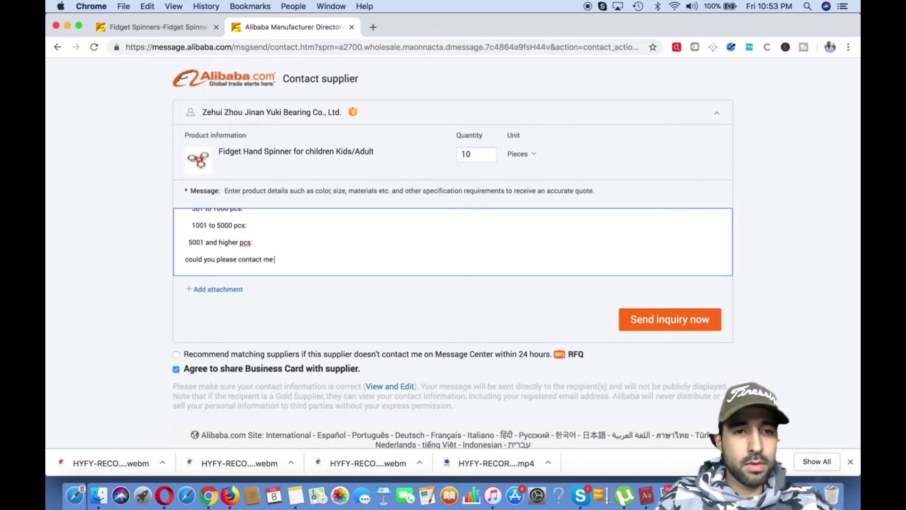
pyautogui.write(' on skype')
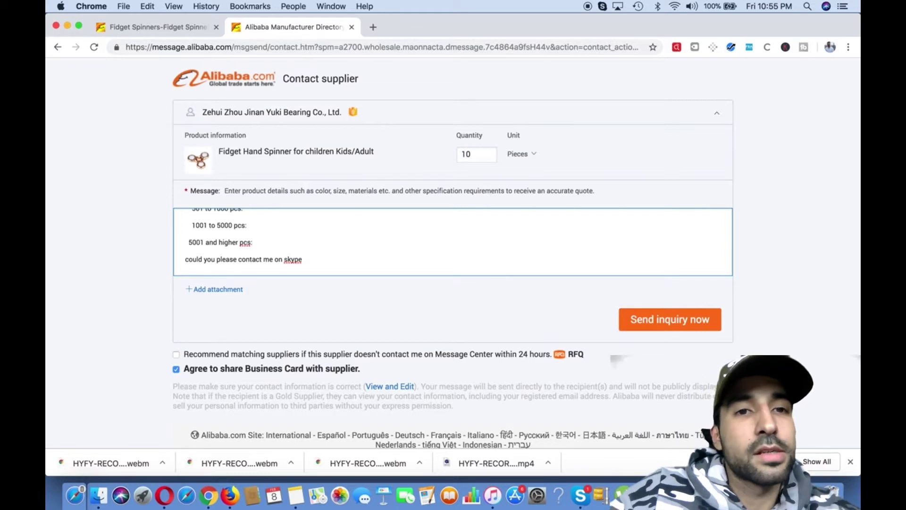
# Search Google for "supplier black list" in a separate page and open the SUPPLIER BLACKLIST website.
pyautogui.click(373, 27)
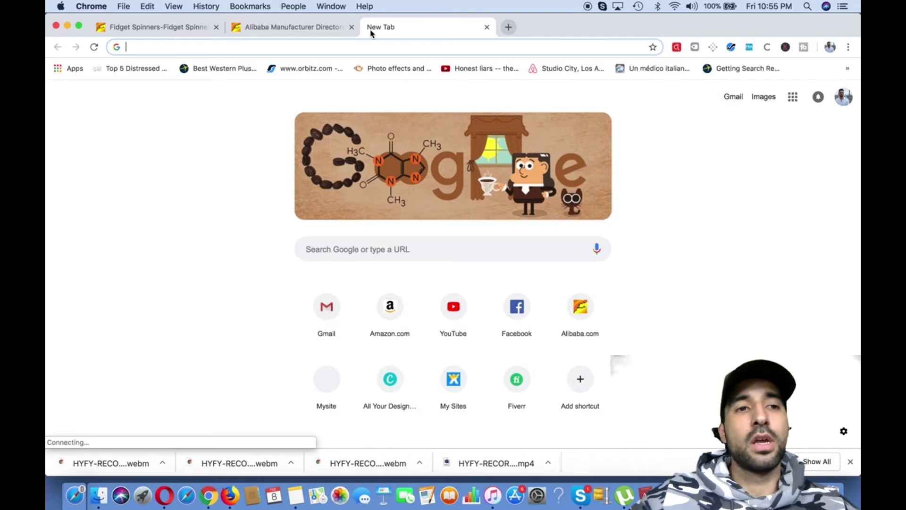
pyautogui.write('supplier ')
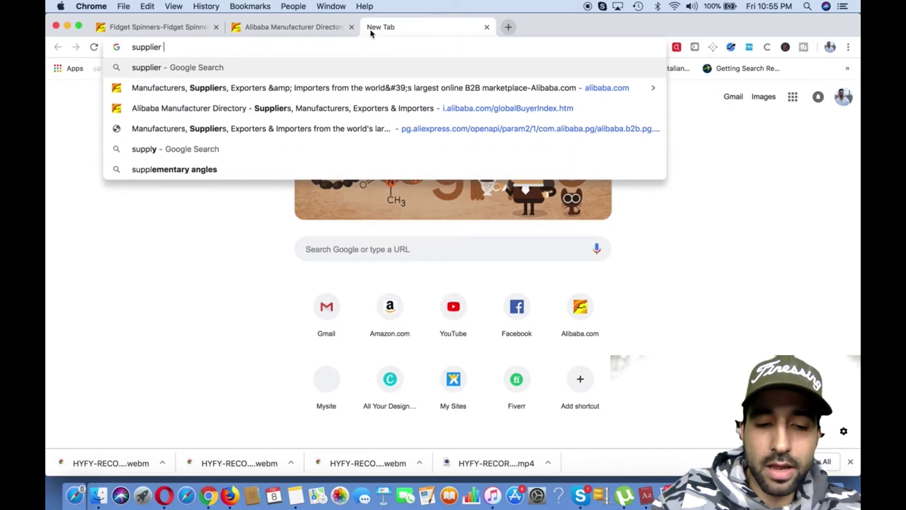
pyautogui.write('black list')
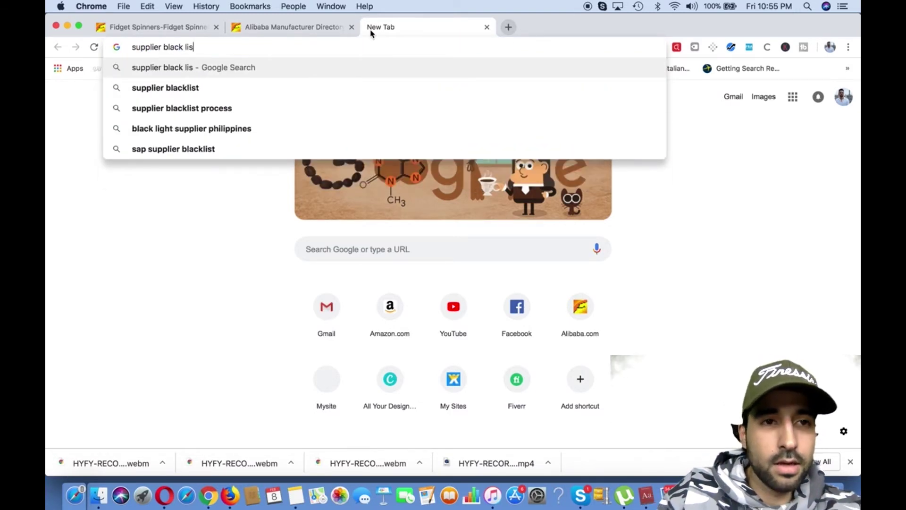
pyautogui.press('Return')
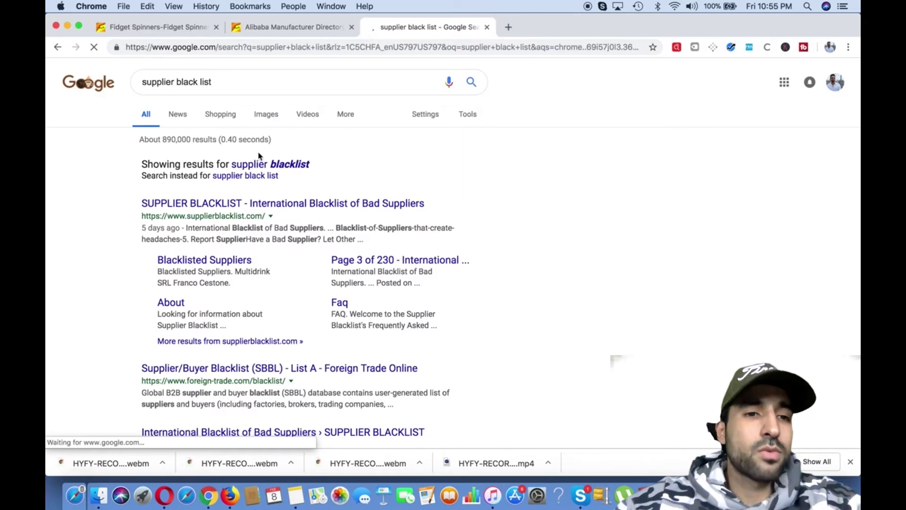
pyautogui.click(244, 205)
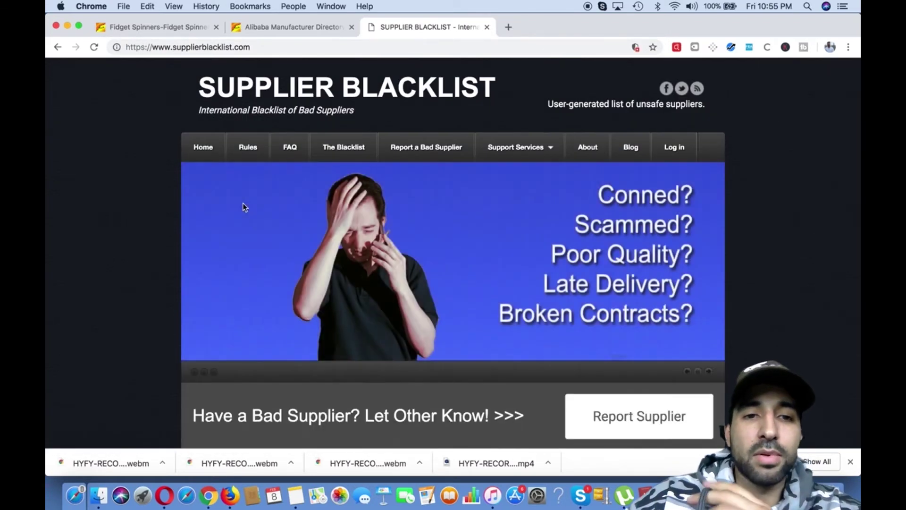
pyautogui.scroll(-5, 497, 276)
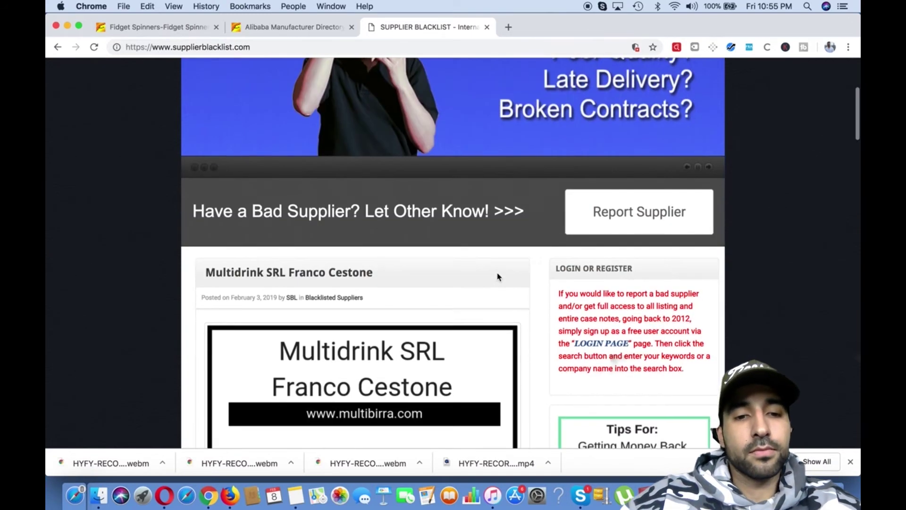
# Copy the supplier's contact and company name from the inquiry form and return to the SUPPLIER BLACKLIST website.
pyautogui.press('super+alt+Left')
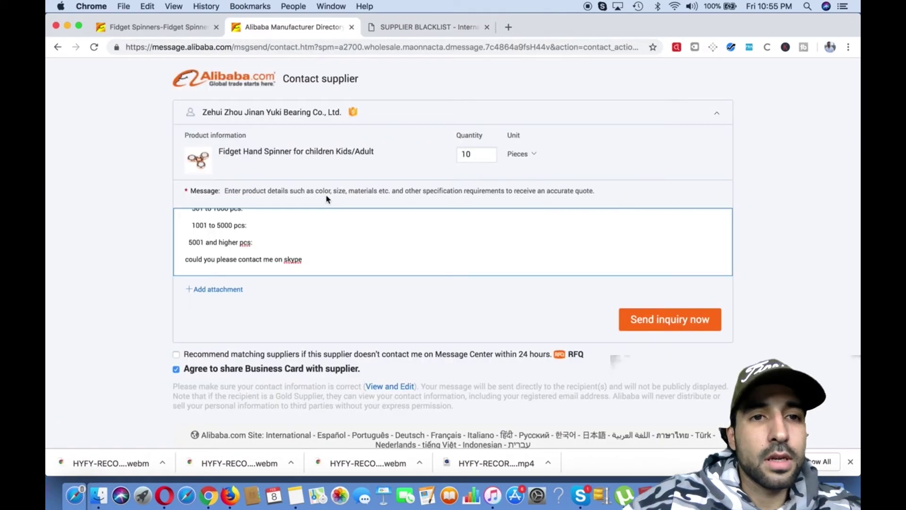
pyautogui.moveTo(202, 113); pyautogui.dragTo(345, 118)
pyautogui.press('super+c')
pyautogui.press('super+alt+Right')
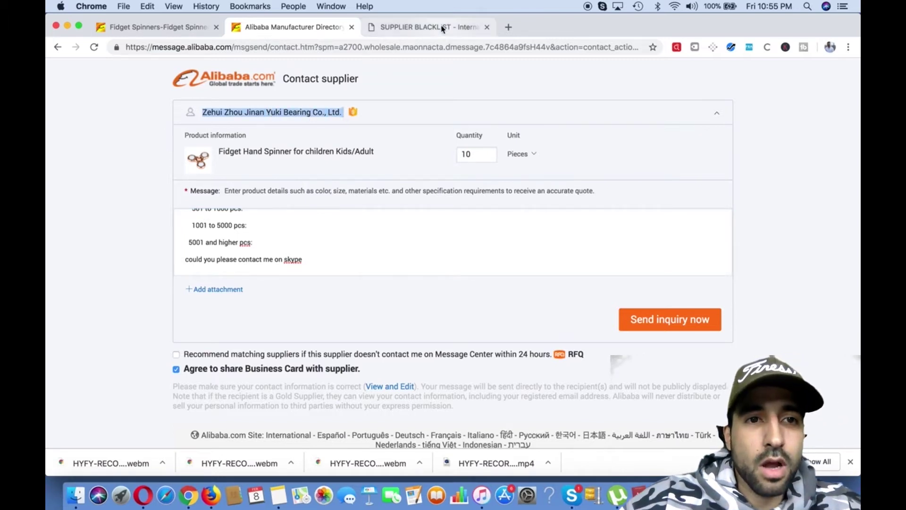
# Examine the recent blacklisted supplier posts on the SUPPLIER BLACKLIST home page.
pyautogui.scroll(5, 396, 278)
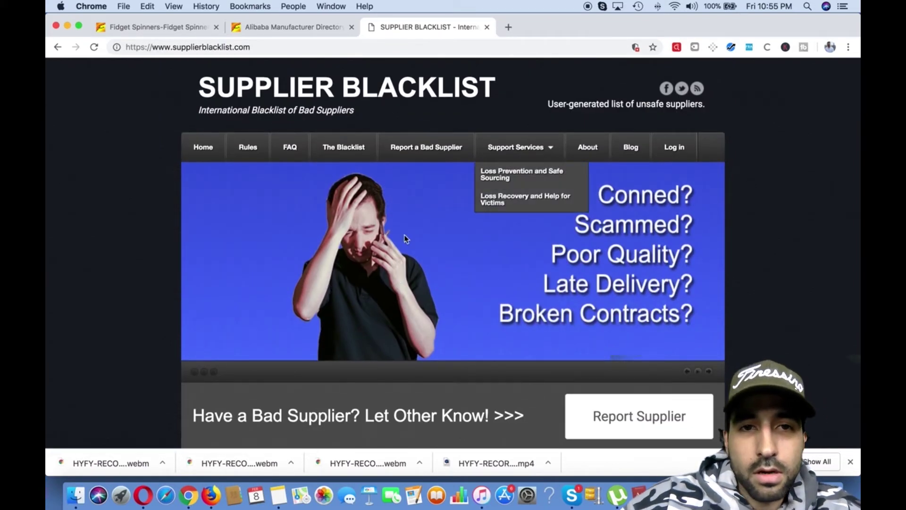
pyautogui.scroll(-6, 338, 303)
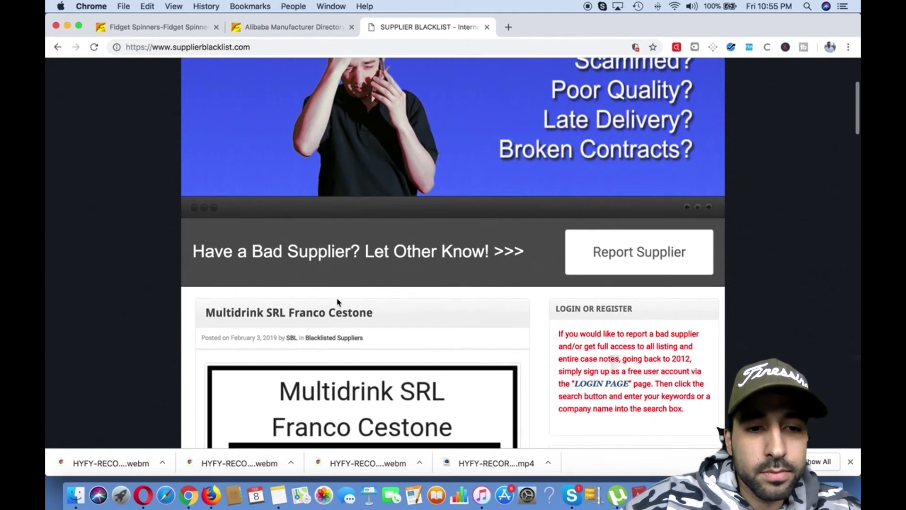
pyautogui.scroll(-7, 338, 303)
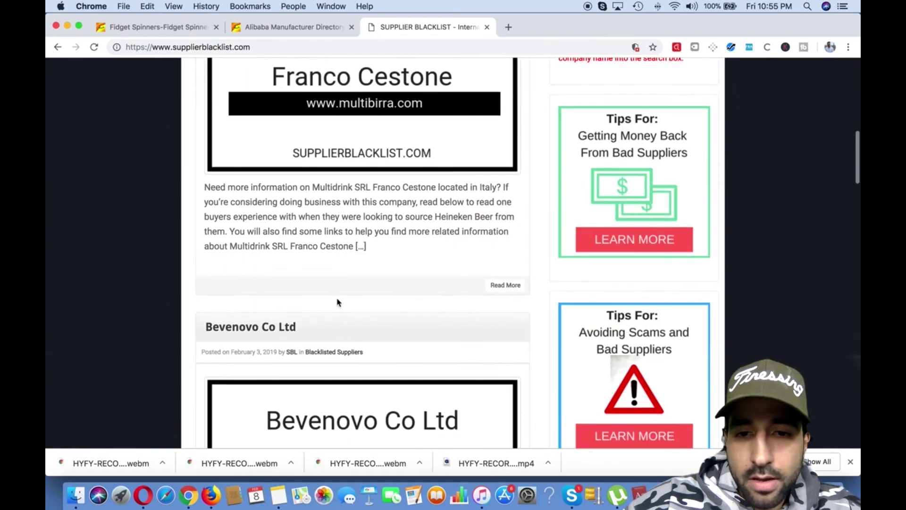
pyautogui.scroll(-10, 338, 304)
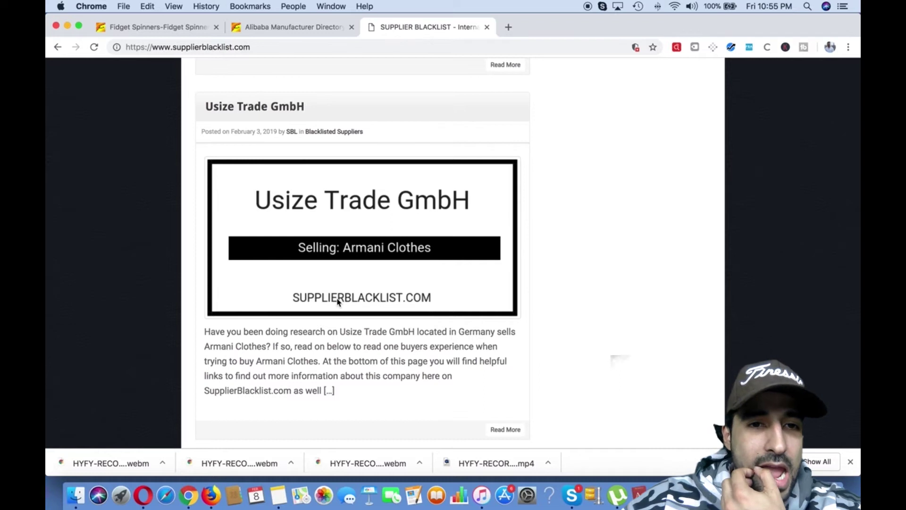
pyautogui.scroll(12, 338, 302)
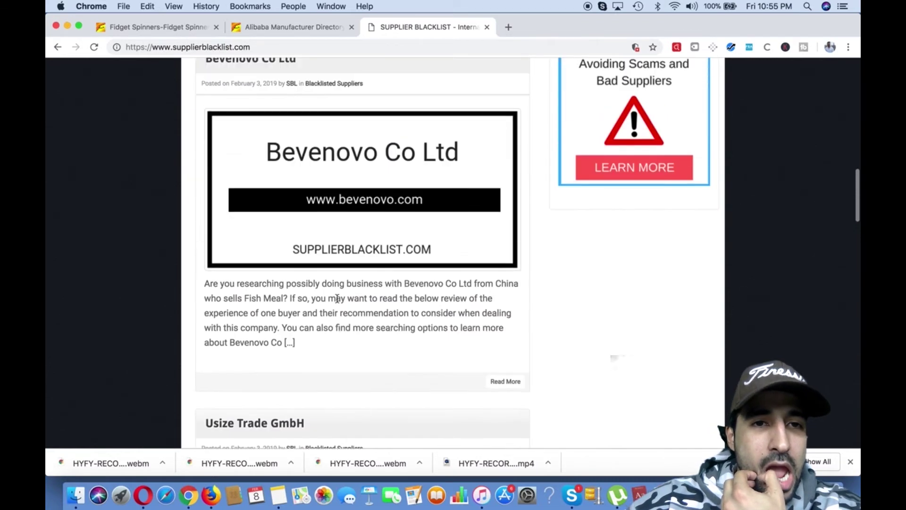
pyautogui.scroll(10, 337, 299)
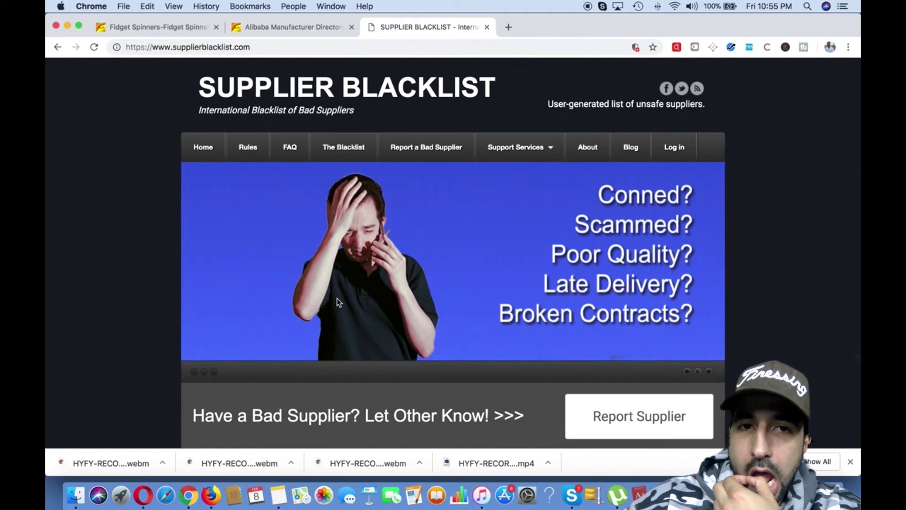
# Open The Blacklist page and examine its access instructions and the latest 10 blacklisted suppliers.
pyautogui.click(355, 158)
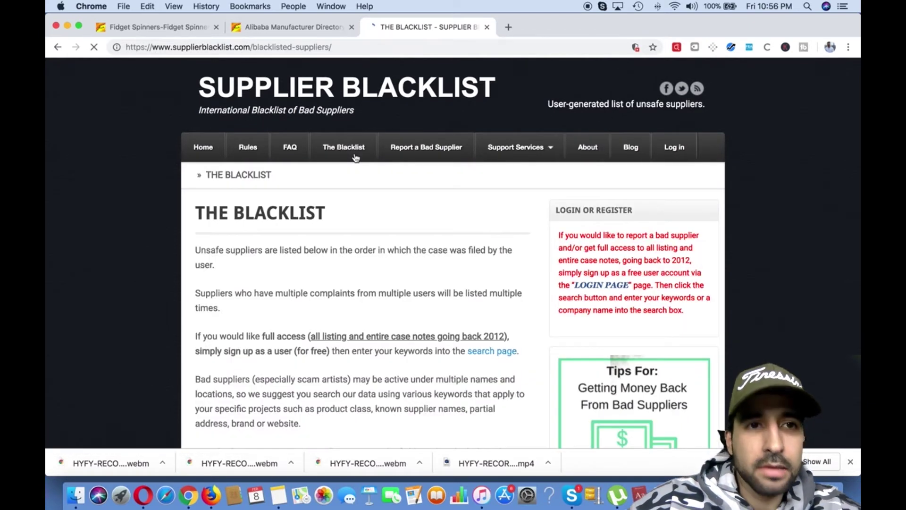
pyautogui.scroll(-2, 440, 331)
pyautogui.scroll(-5, 441, 331)
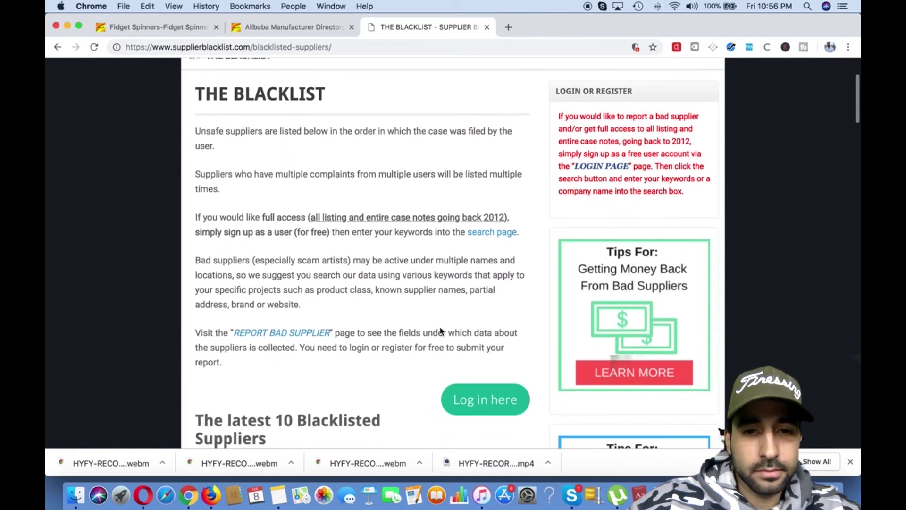
pyautogui.scroll(-7, 440, 330)
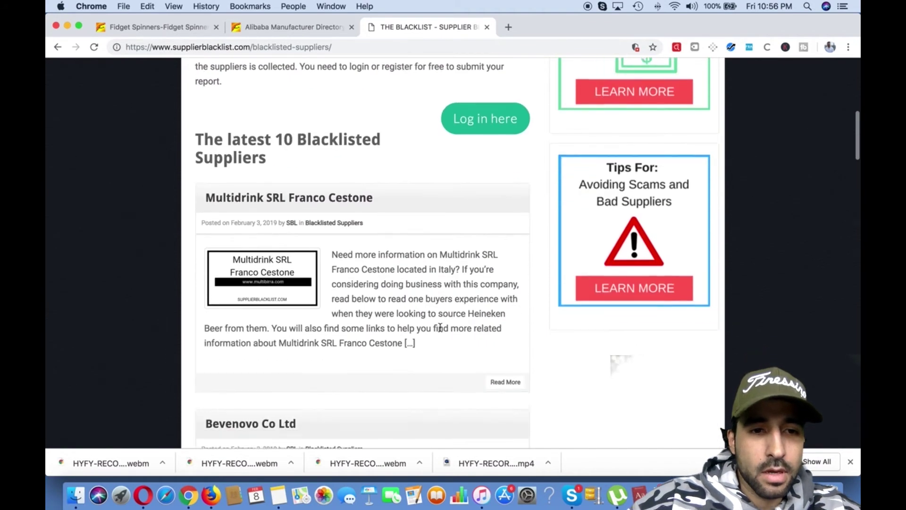
pyautogui.scroll(10, 440, 330)
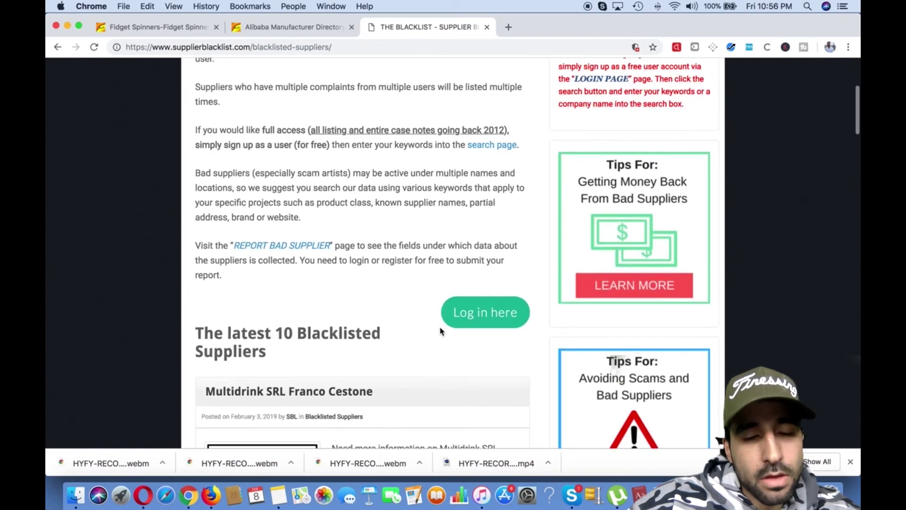
pyautogui.scroll(4, 508, 242)
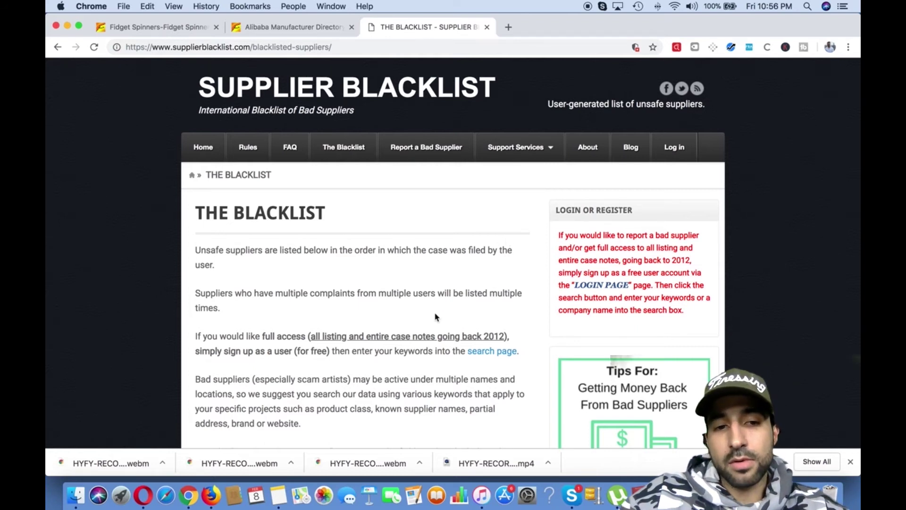
pyautogui.scroll(-5, 436, 316)
pyautogui.scroll(-12, 435, 317)
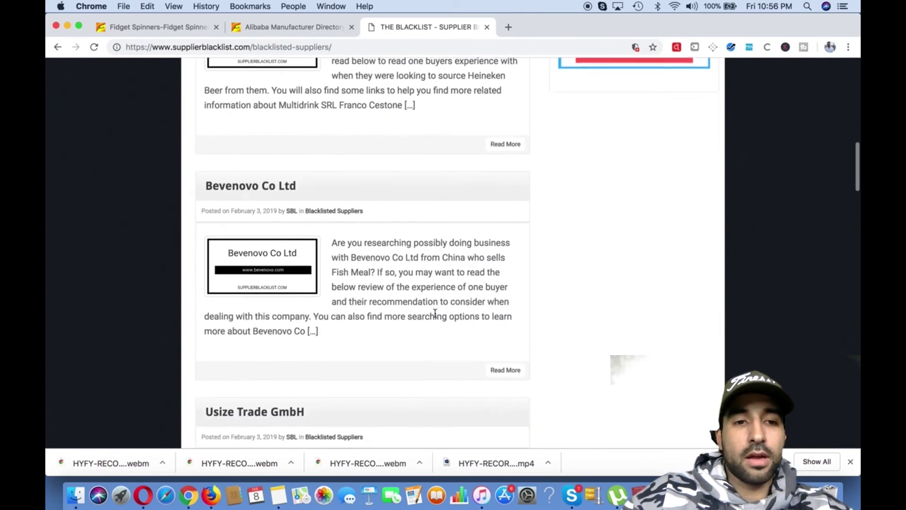
pyautogui.scroll(-2, 436, 317)
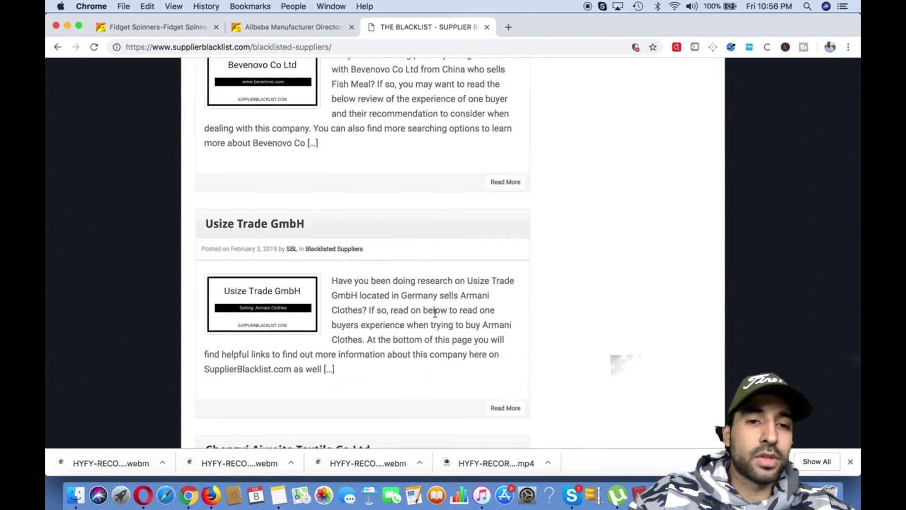
pyautogui.scroll(-1, 435, 314)
# Close the blacklist page and the unsent supplier inquiry, returning to the Alibaba fidget spinners results.
pyautogui.click(283, 26)
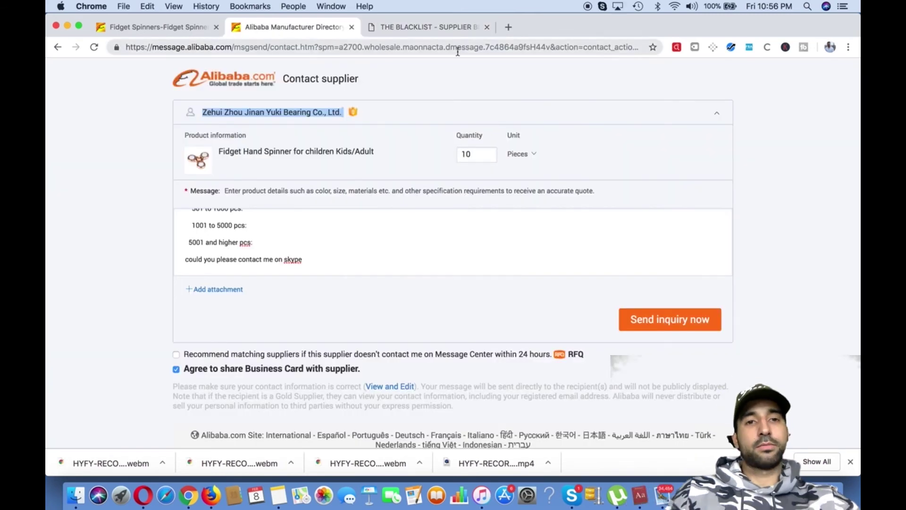
pyautogui.click(479, 30)
pyautogui.click(487, 27)
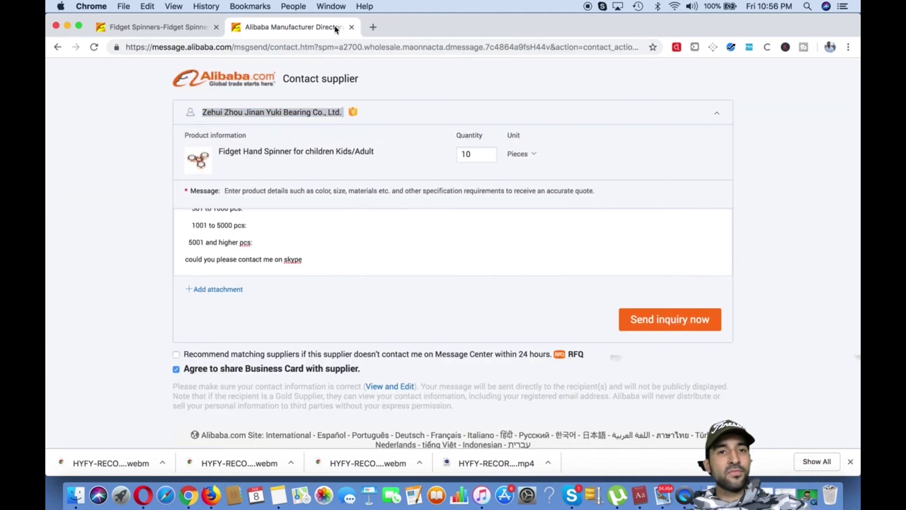
pyautogui.click(351, 27)
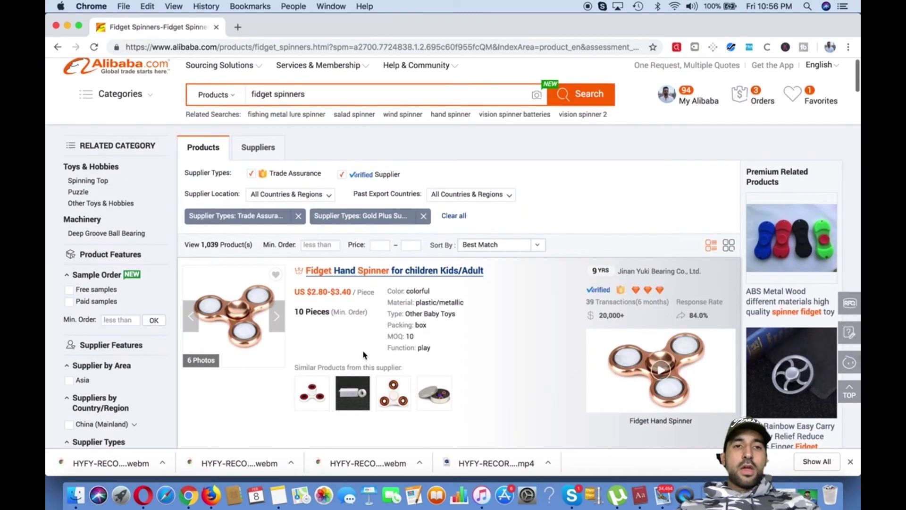